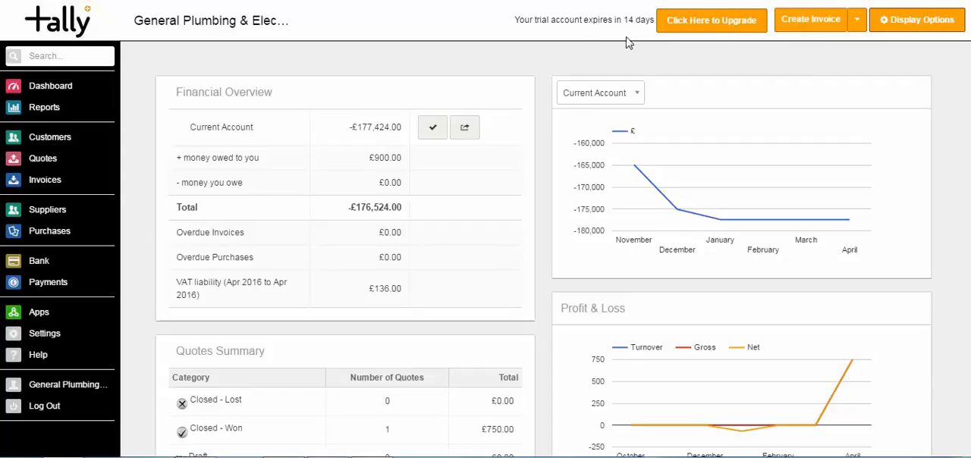
View the invoices list and the customer list, and open the ABBEN CANCER CENTER customer record
{"action": "left_click", "coordinate": [44, 180]}
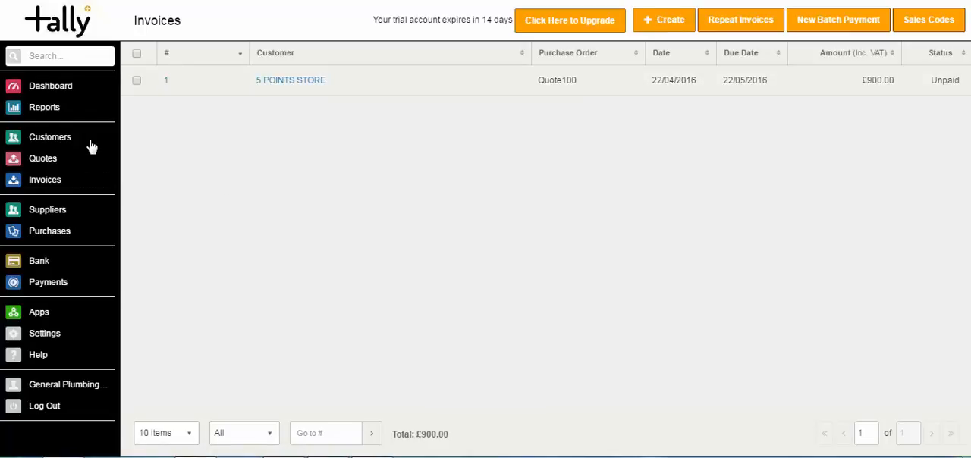
{"action": "left_click", "coordinate": [60, 145]}
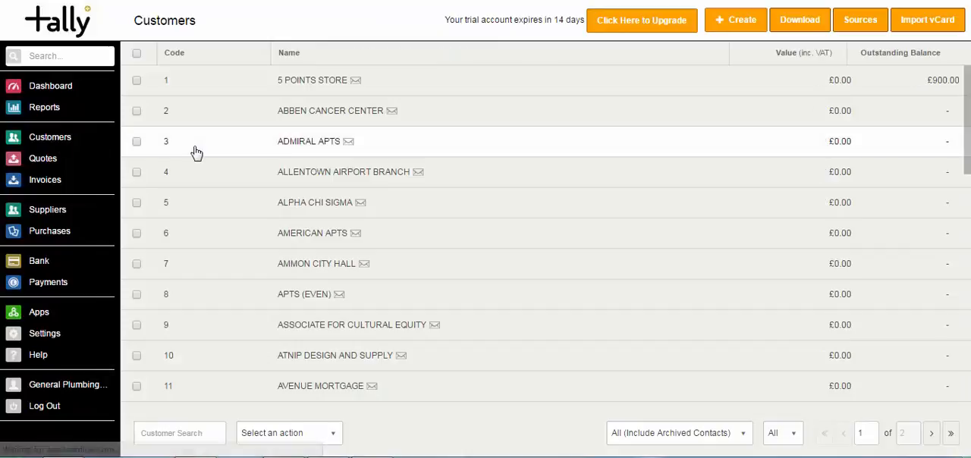
{"action": "left_click", "coordinate": [448, 123]}
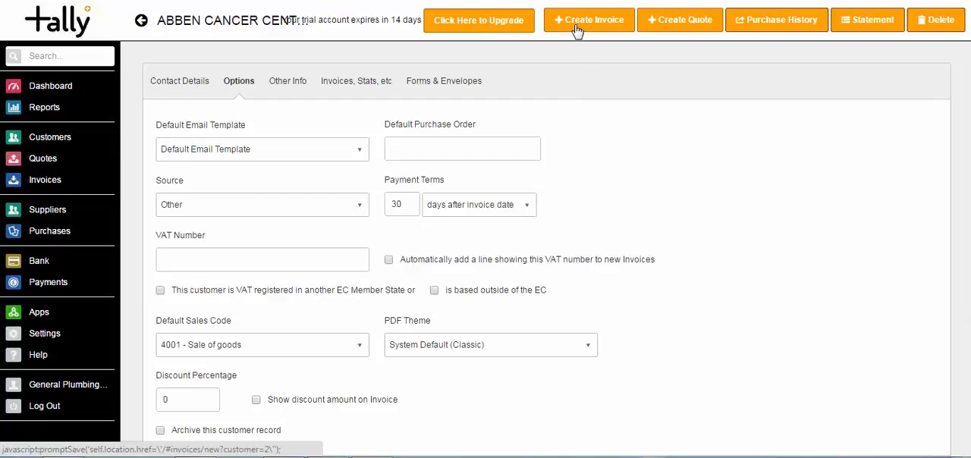
Start a repeat invoice for ABBEN CANCER CENTER with the description "Weekly Work" and automatic emailing to the customer
{"action": "left_click", "coordinate": [41, 185]}
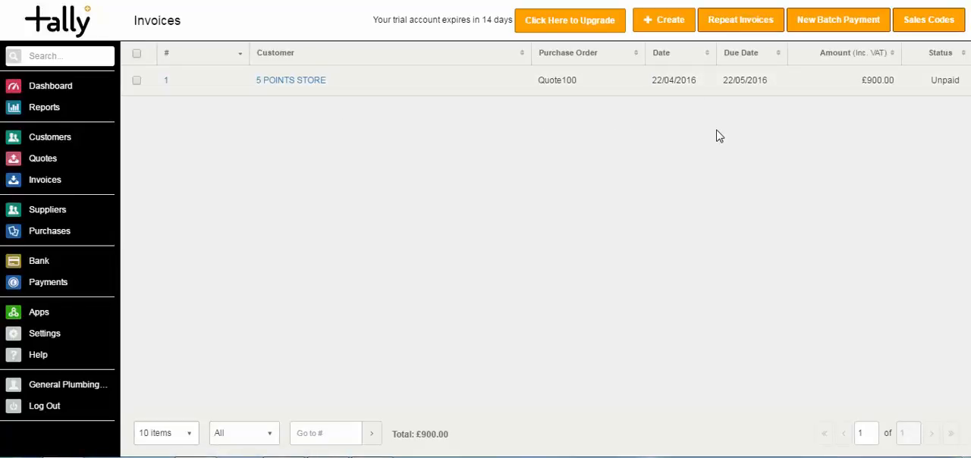
{"action": "left_click", "coordinate": [741, 22]}
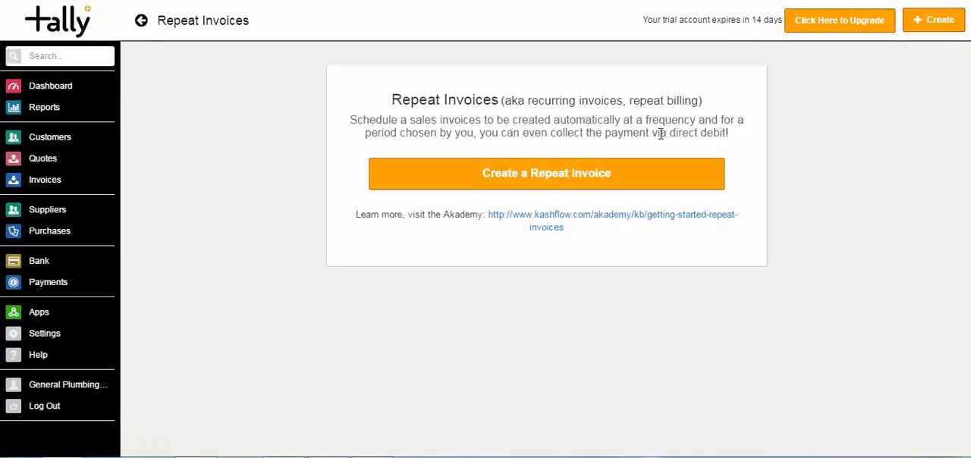
{"action": "left_click", "coordinate": [550, 180]}
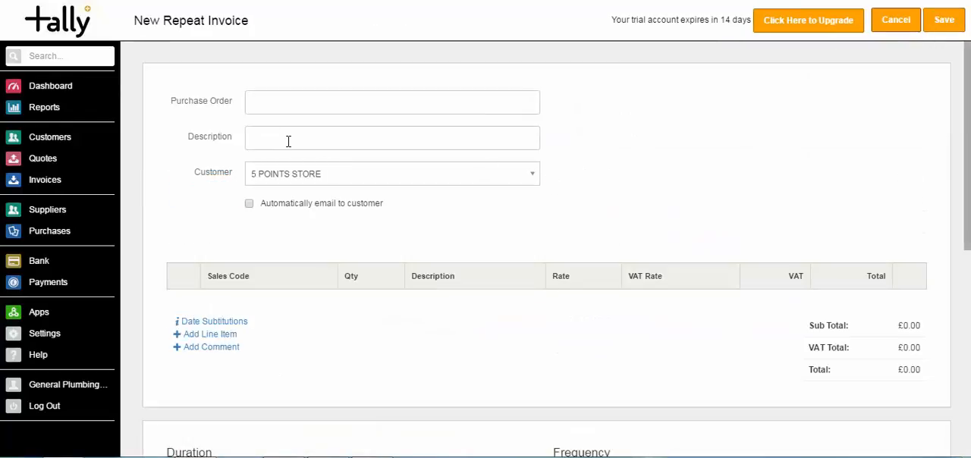
{"action": "left_click", "coordinate": [288, 141]}
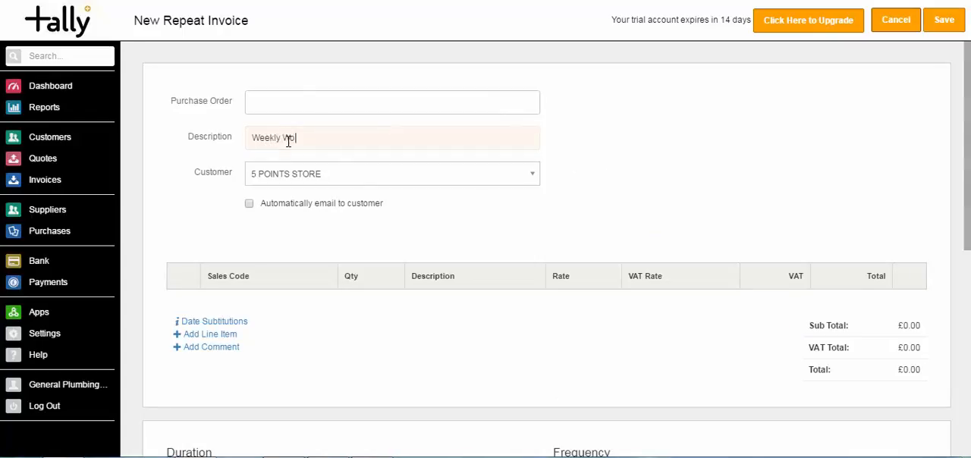
{"action": "left_click", "coordinate": [336, 189]}
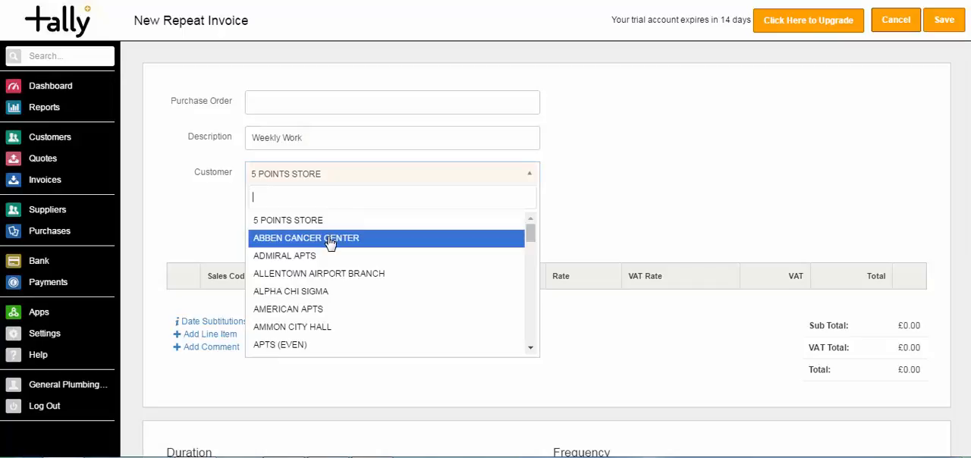
{"action": "left_click", "coordinate": [330, 240]}
{"action": "left_click", "coordinate": [250, 205]}
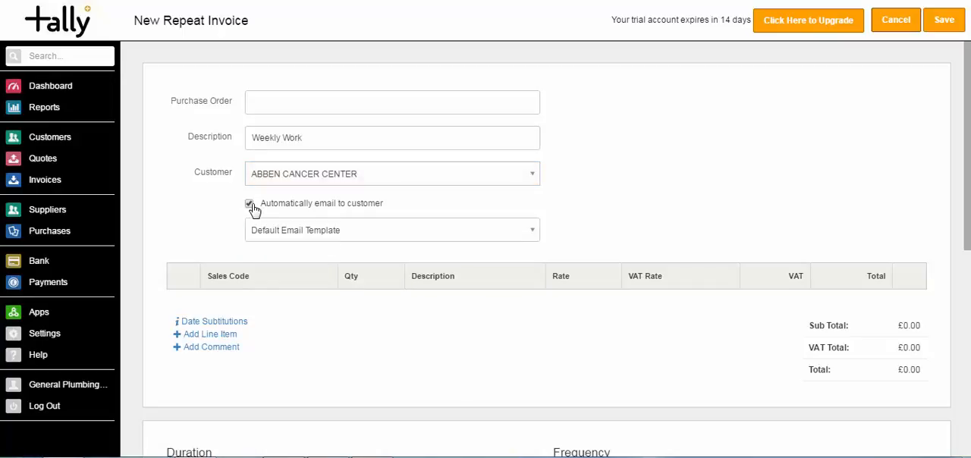
Add a line item to the repeat invoice with the description "Weekly Work" and a rate of 1000
{"action": "scroll", "coordinate": [964, 147], "scroll_direction": "down", "scroll_amount": 2}
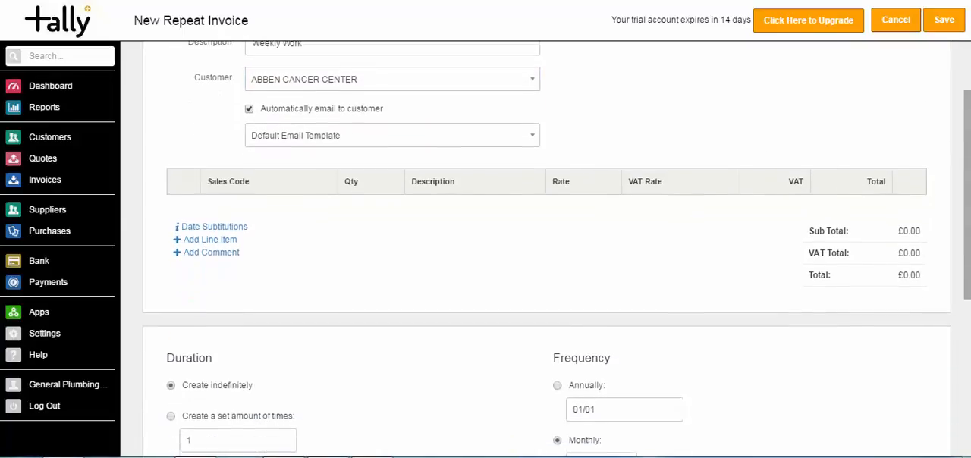
{"action": "left_click", "coordinate": [226, 242]}
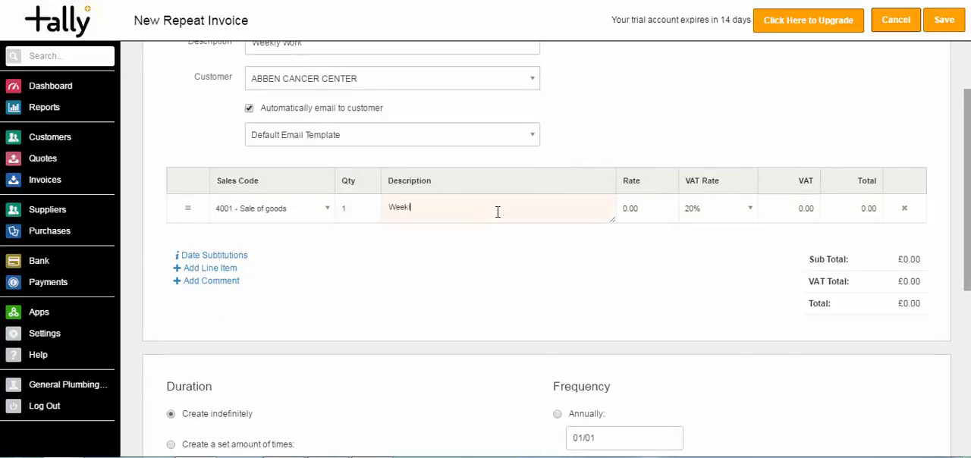
{"action": "left_click", "coordinate": [643, 211]}
{"action": "type", "text": "1000"}
{"action": "key", "text": "Tab"}
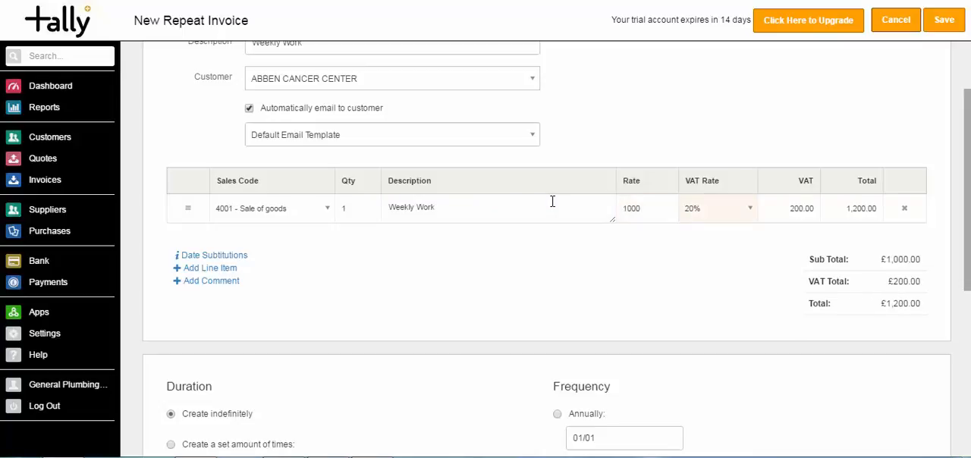
Set the repeat invoice's frequency to weekly on Friday
{"action": "scroll", "coordinate": [968, 157], "scroll_direction": "down", "scroll_amount": 4}
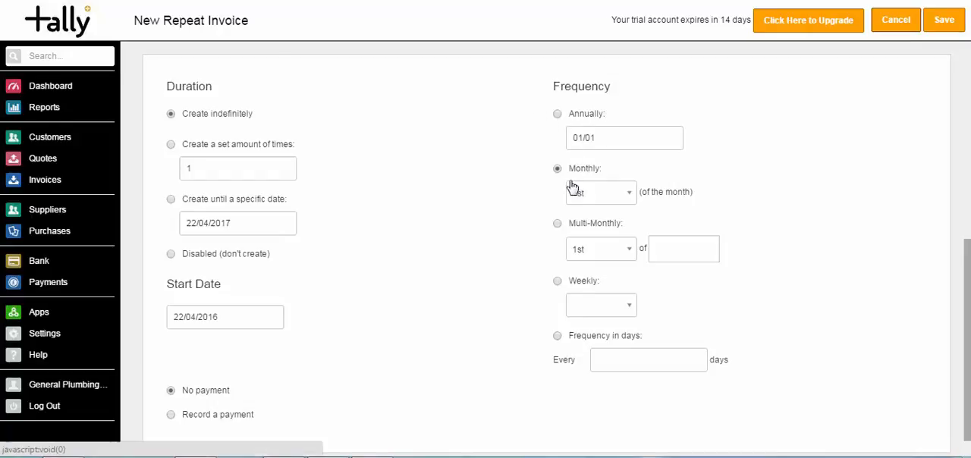
{"action": "left_click", "coordinate": [558, 282]}
{"action": "left_click", "coordinate": [627, 308]}
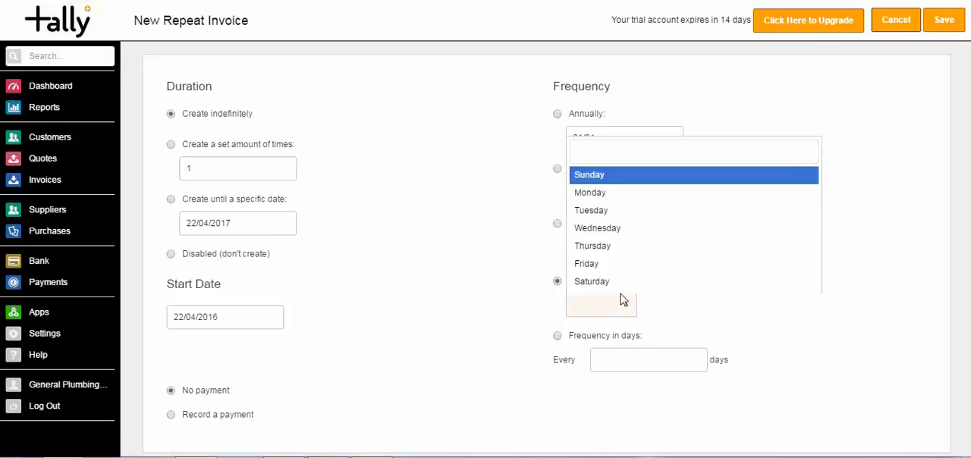
{"action": "left_click", "coordinate": [615, 266]}
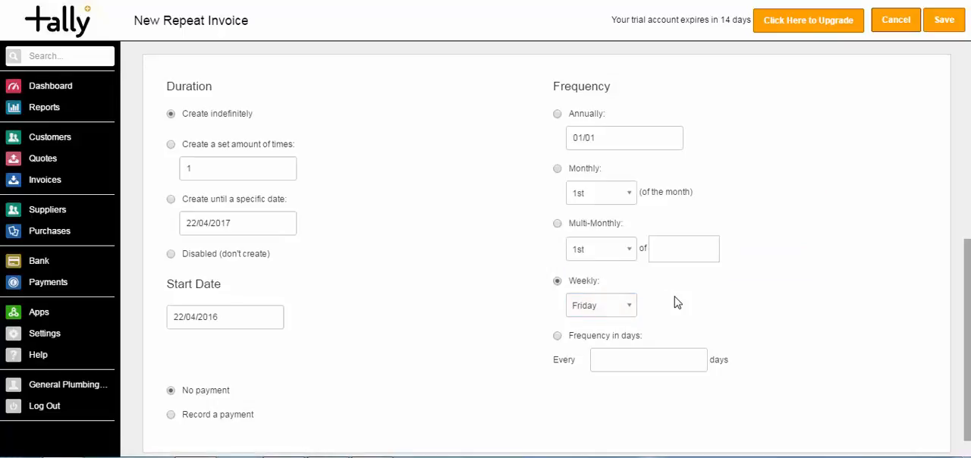
Check the available date substitution codes and save the repeat invoice
{"action": "scroll", "coordinate": [720, 306], "scroll_direction": "down", "scroll_amount": 1}
{"action": "scroll", "coordinate": [933, 114], "scroll_direction": "up", "scroll_amount": 5}
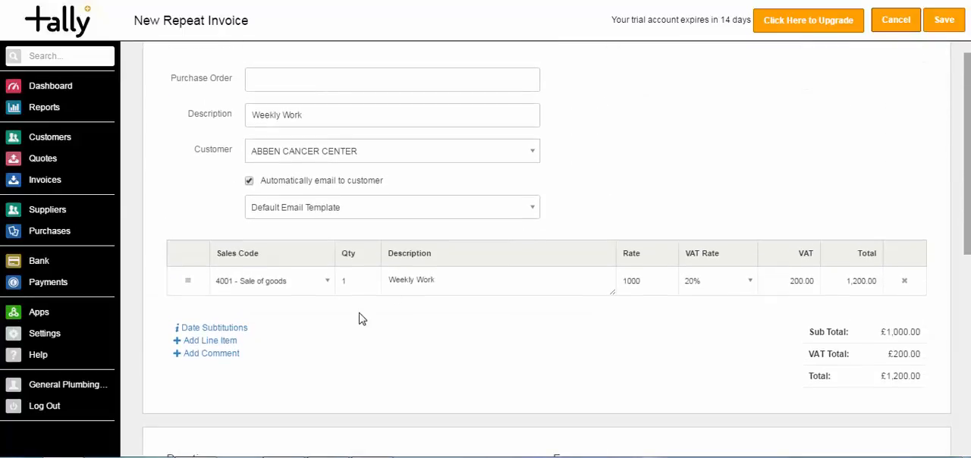
{"action": "left_click", "coordinate": [243, 332]}
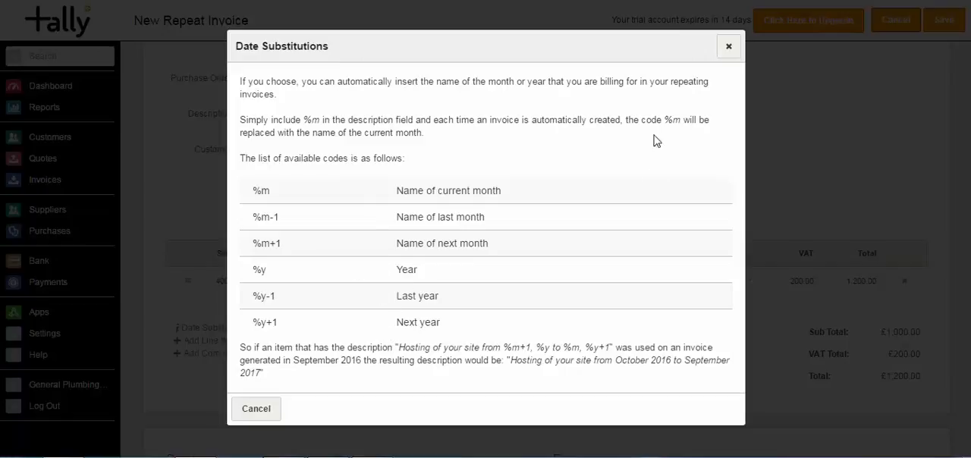
{"action": "left_click", "coordinate": [726, 48]}
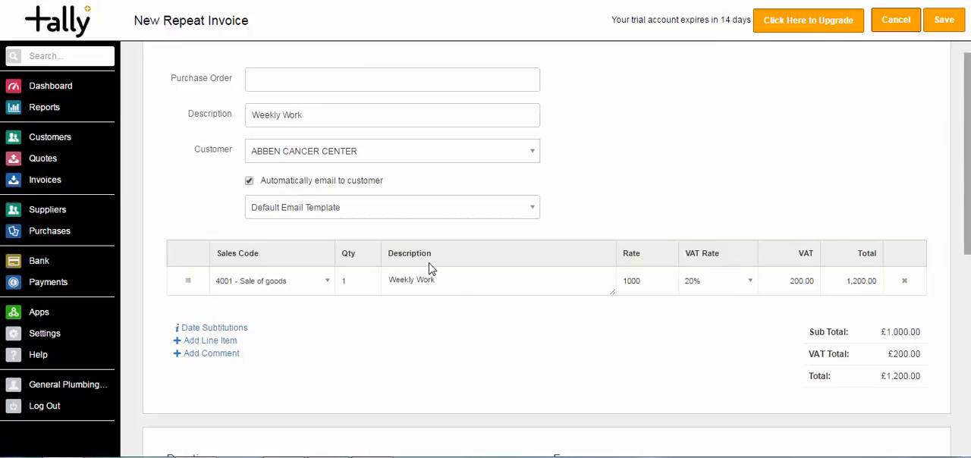
{"action": "left_click", "coordinate": [934, 27]}
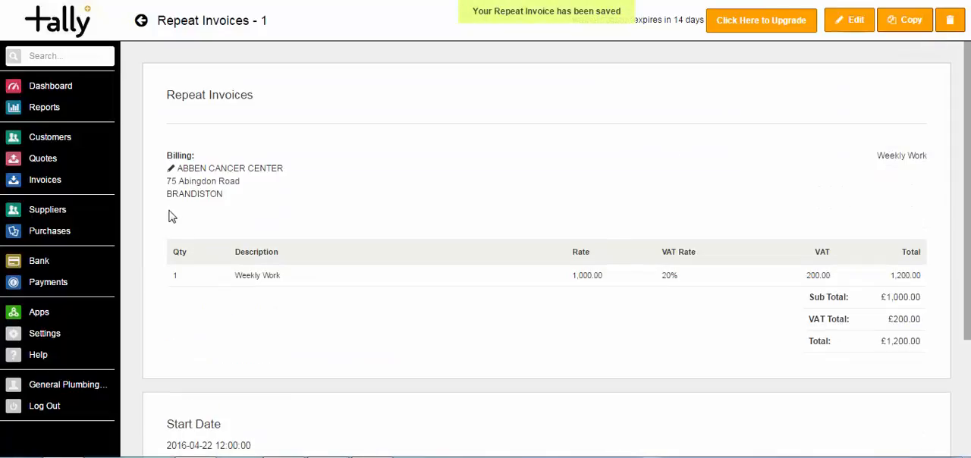
Open the ABBEN CANCER CENTER entry from the list of repeat invoices to review it
{"action": "left_click", "coordinate": [38, 182]}
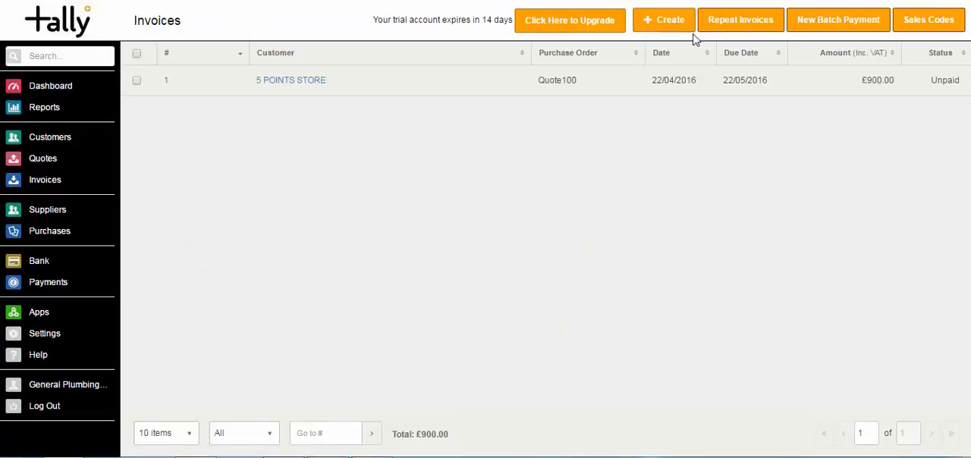
{"action": "left_click", "coordinate": [716, 24]}
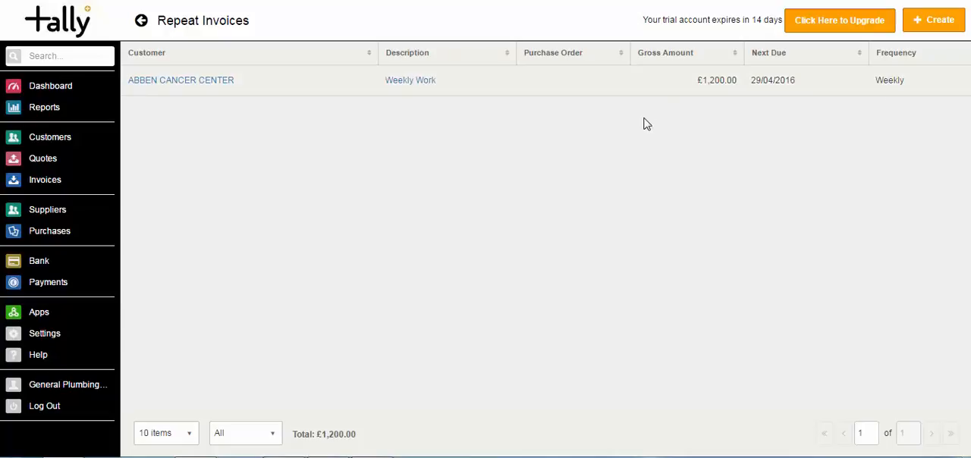
{"action": "left_click", "coordinate": [207, 84]}
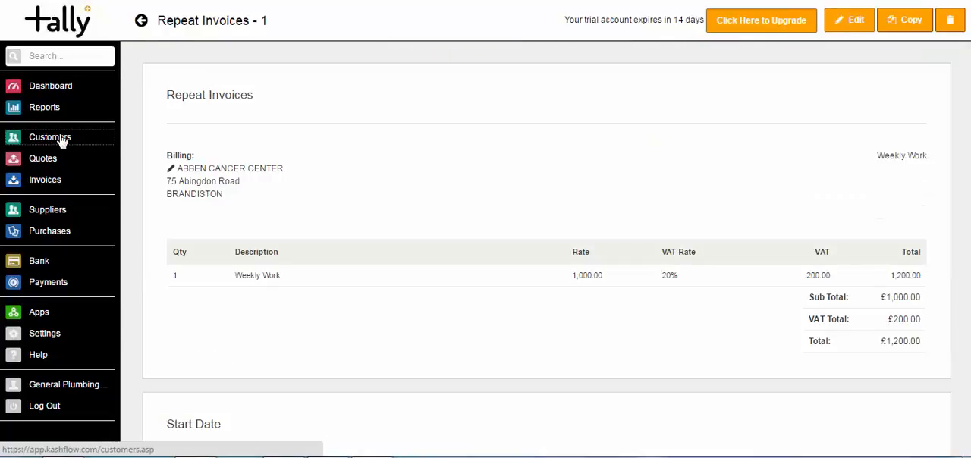
View the invoices, statistics and recurring invoices in the ABBEN CANCER CENTER customer record
{"action": "left_click", "coordinate": [61, 139]}
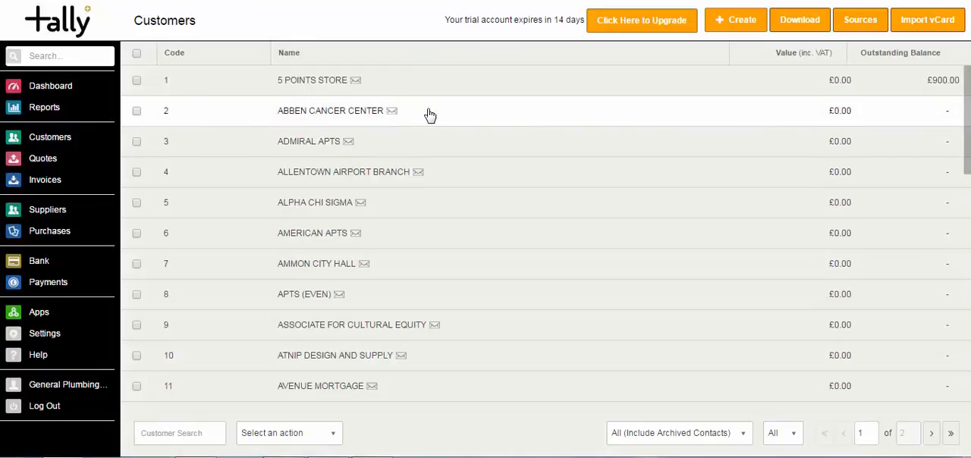
{"action": "left_click", "coordinate": [429, 115]}
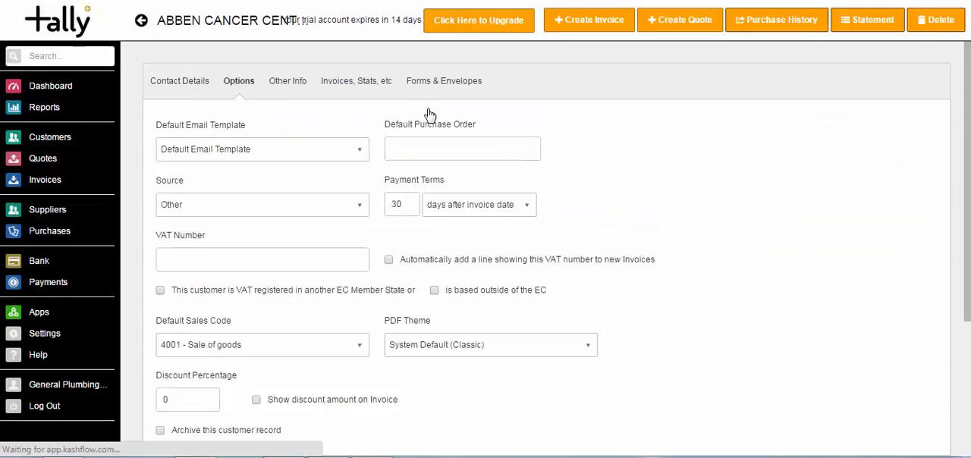
{"action": "left_click", "coordinate": [334, 83]}
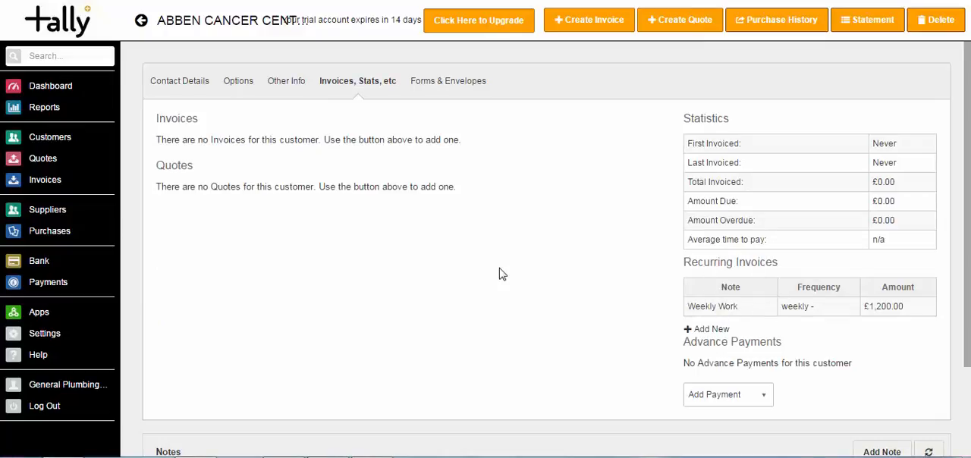
Open sales code 4002 from the invoice sales codes and change its name to "Labour"
{"action": "left_click", "coordinate": [55, 180]}
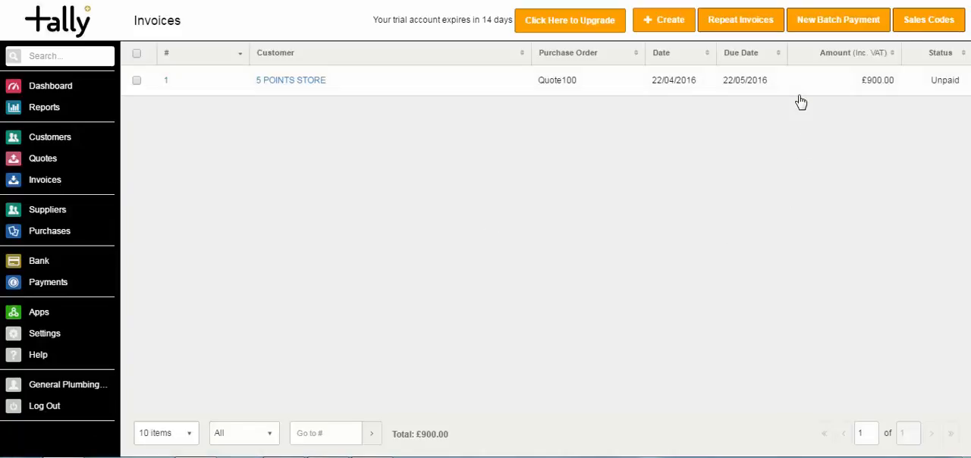
{"action": "left_click", "coordinate": [927, 20]}
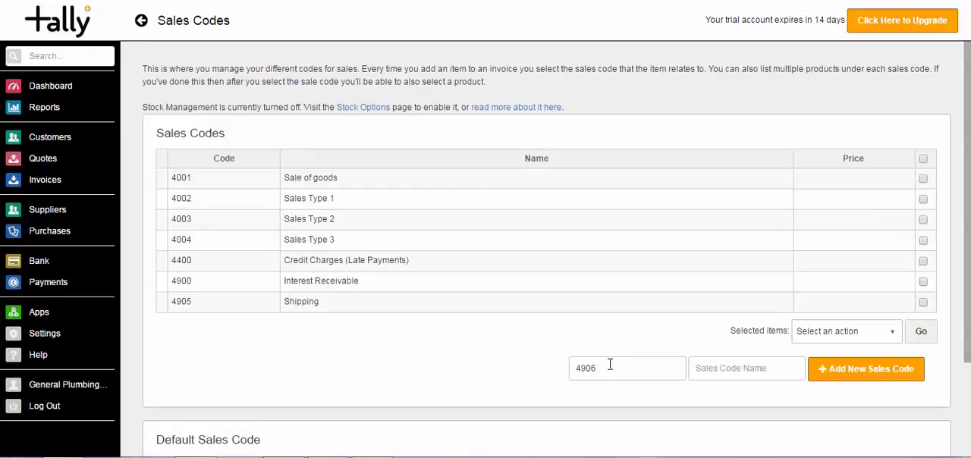
{"action": "left_click_drag", "start_coordinate": [611, 368], "coordinate": [542, 362]}
{"action": "left_click", "coordinate": [761, 376]}
{"action": "left_click", "coordinate": [423, 206]}
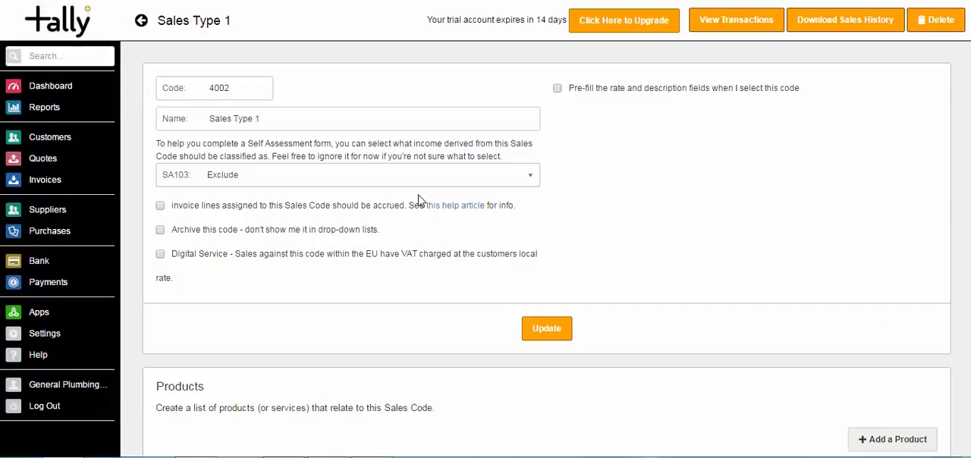
{"action": "left_click_drag", "start_coordinate": [295, 124], "coordinate": [155, 114]}
{"action": "type", "text": "Lab"}
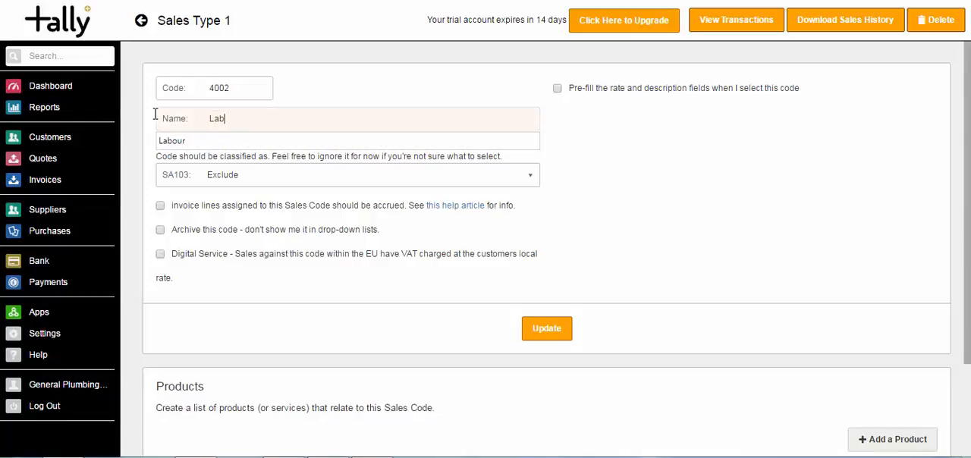
{"action": "type", "text": "our"}
{"action": "key", "text": "Tab"}
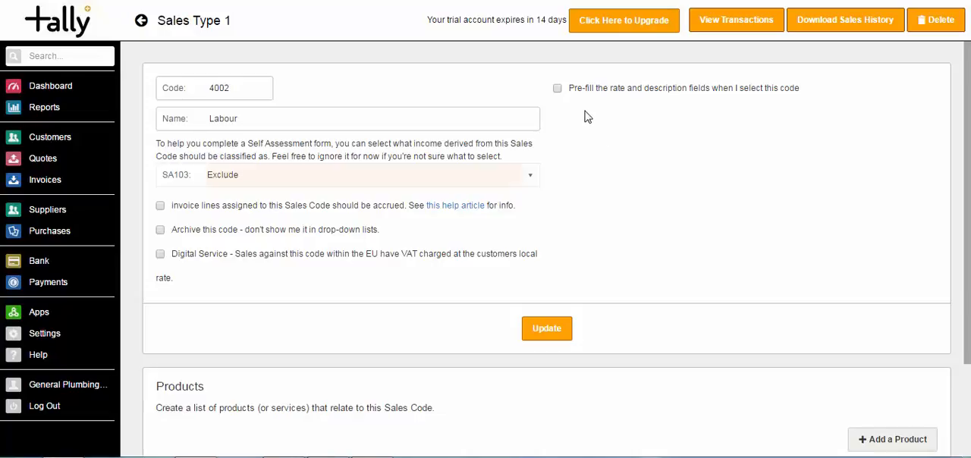
Enable rate and description pre-fill for sales code 4002 with description "Weekly Work" and price 1000, and save it
{"action": "left_click", "coordinate": [557, 88]}
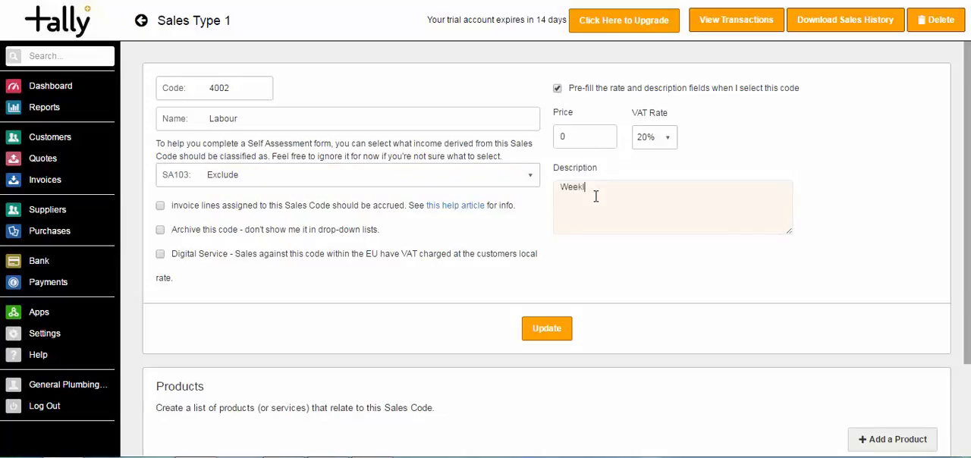
{"action": "left_click", "coordinate": [571, 130]}
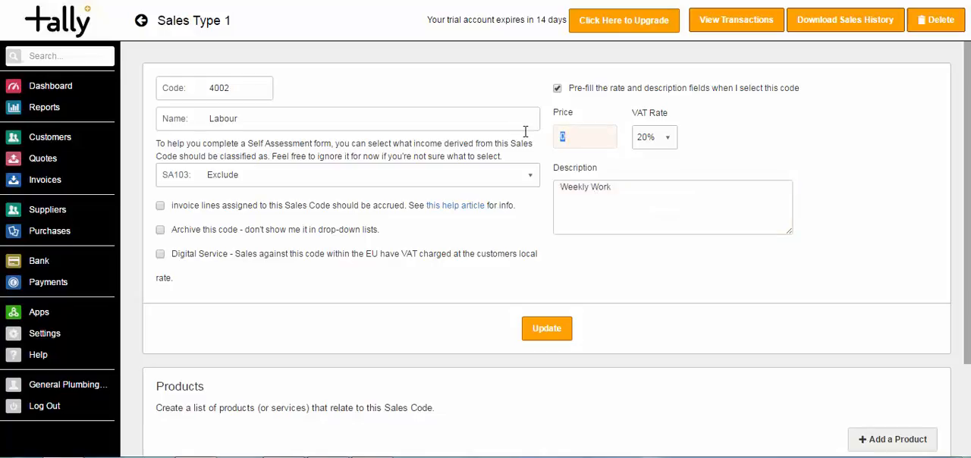
{"action": "type", "text": "1000"}
{"action": "key", "text": "Tab"}
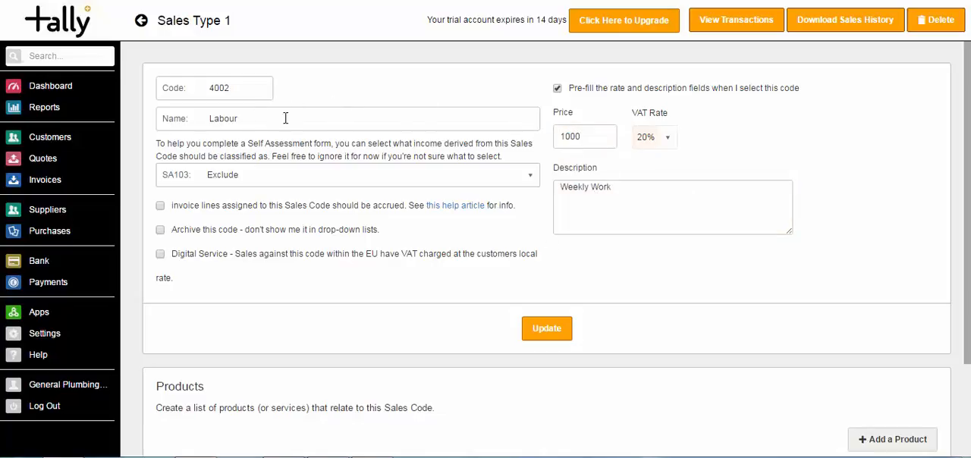
{"action": "left_click", "coordinate": [555, 330]}
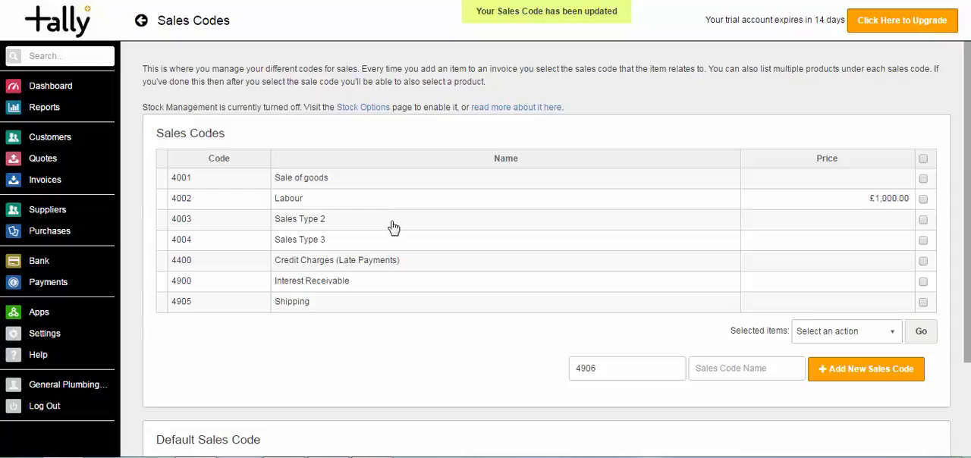
Open sales code 4003 and change its name to "Materials"
{"action": "left_click", "coordinate": [322, 220]}
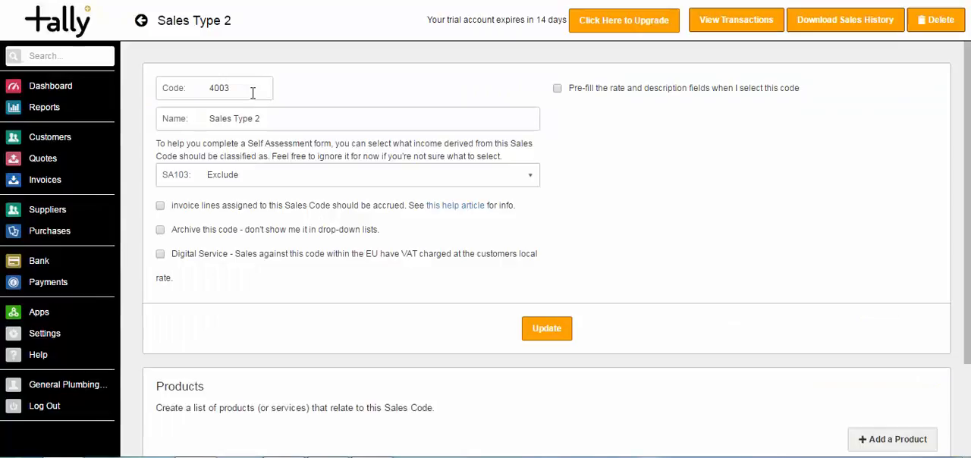
{"action": "left_click_drag", "start_coordinate": [284, 119], "coordinate": [165, 97]}
{"action": "type", "text": "Mati"}
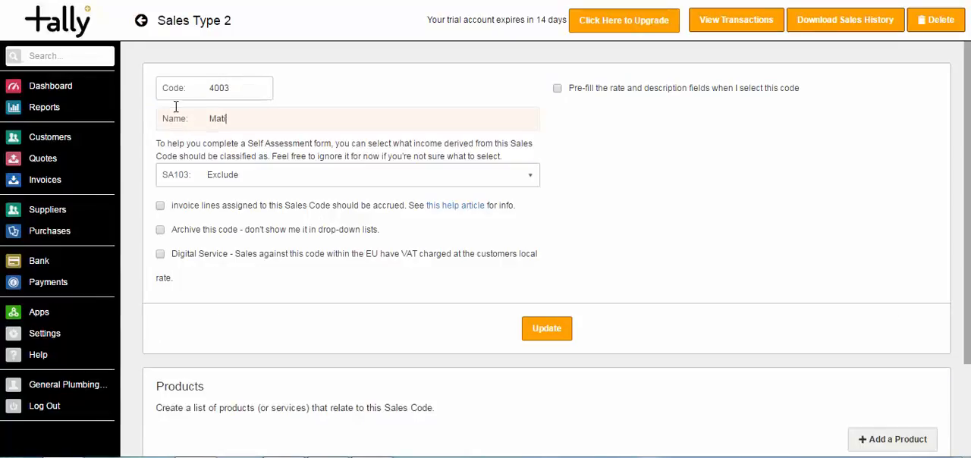
{"action": "type", "text": "er"}
{"action": "key", "text": "BackSpace"}
{"action": "key", "text": "BackSpace"}
{"action": "key", "text": "BackSpace"}
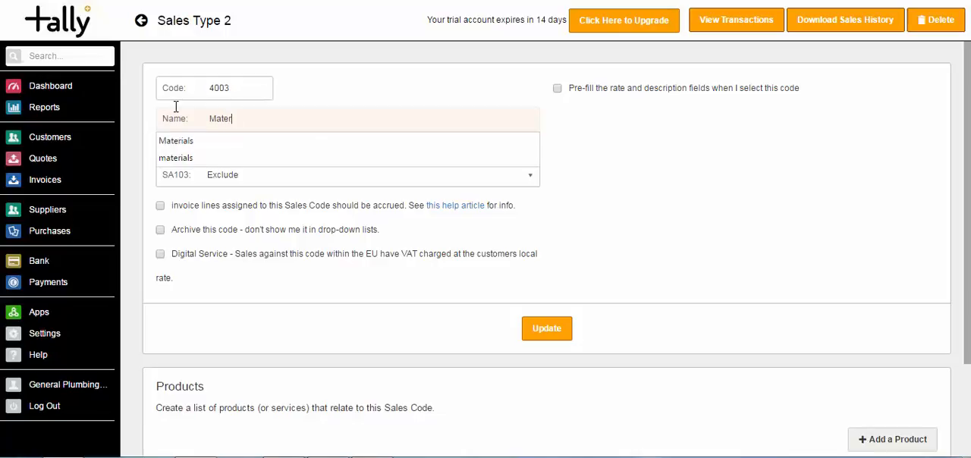
{"action": "left_click", "coordinate": [175, 107]}
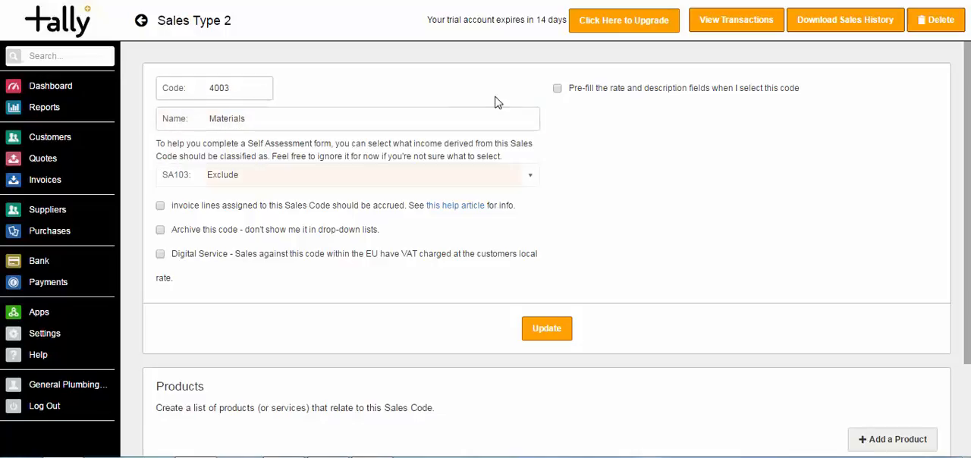
Enable rate and description pre-fill for sales code 4003 with a 20% VAT rate, leaving the description blank, and save it
{"action": "left_click", "coordinate": [558, 88]}
{"action": "left_click", "coordinate": [576, 137]}
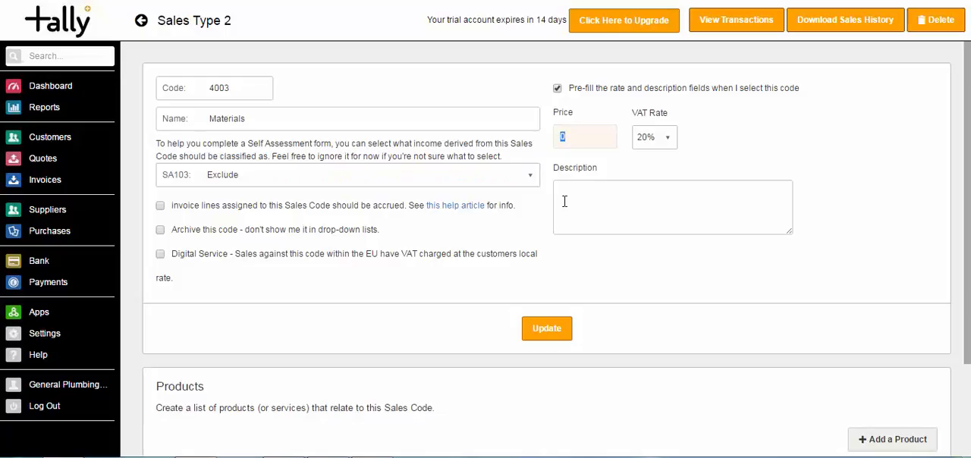
{"action": "left_click", "coordinate": [572, 204]}
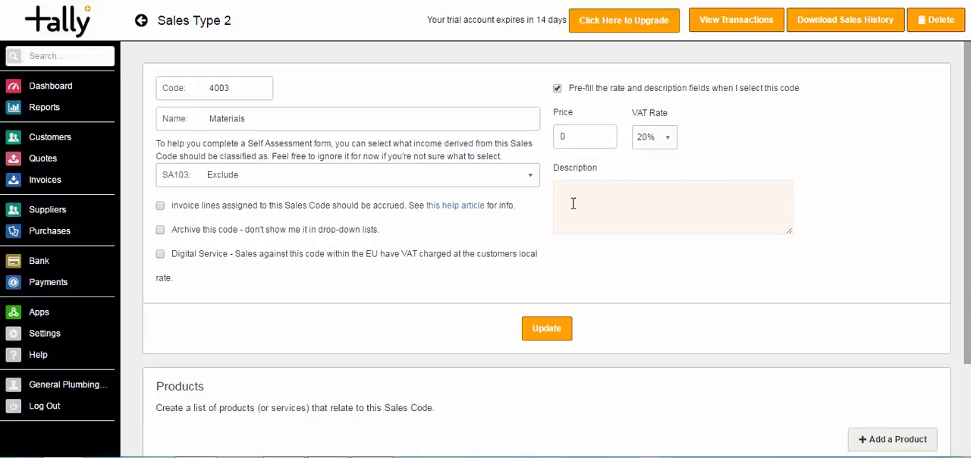
{"action": "left_click", "coordinate": [670, 139]}
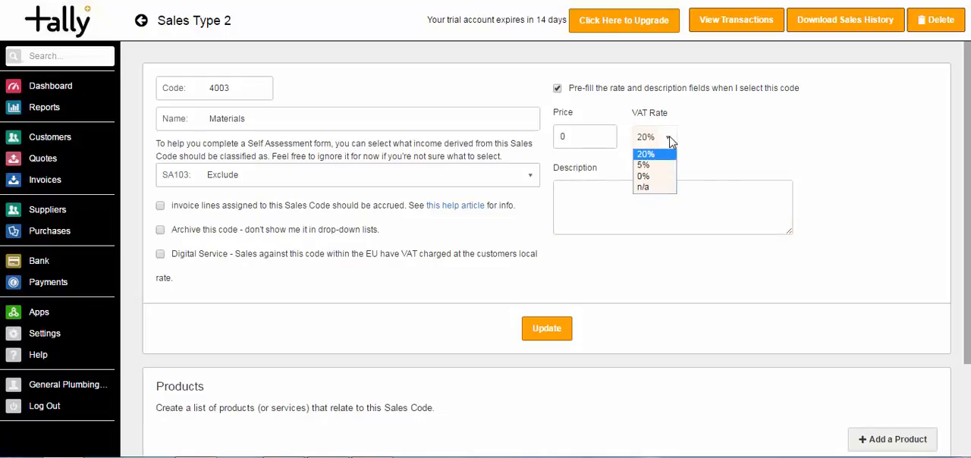
{"action": "left_click", "coordinate": [660, 177]}
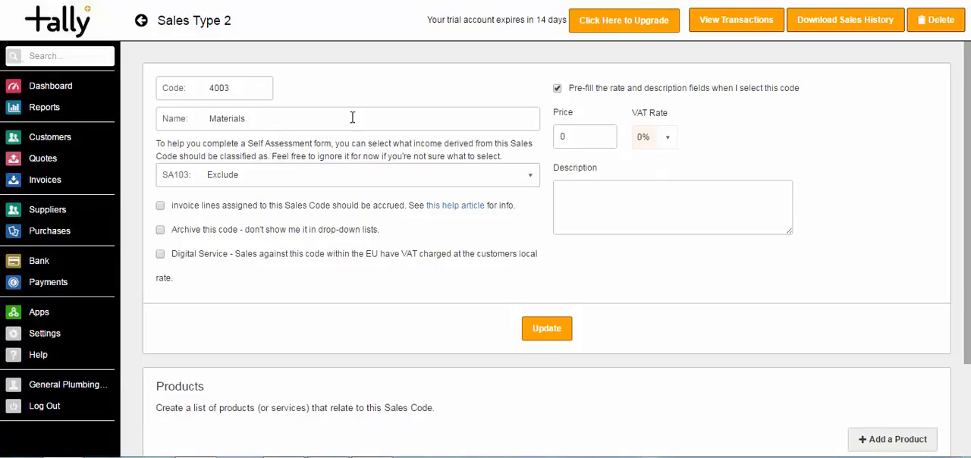
{"action": "left_click", "coordinate": [665, 138]}
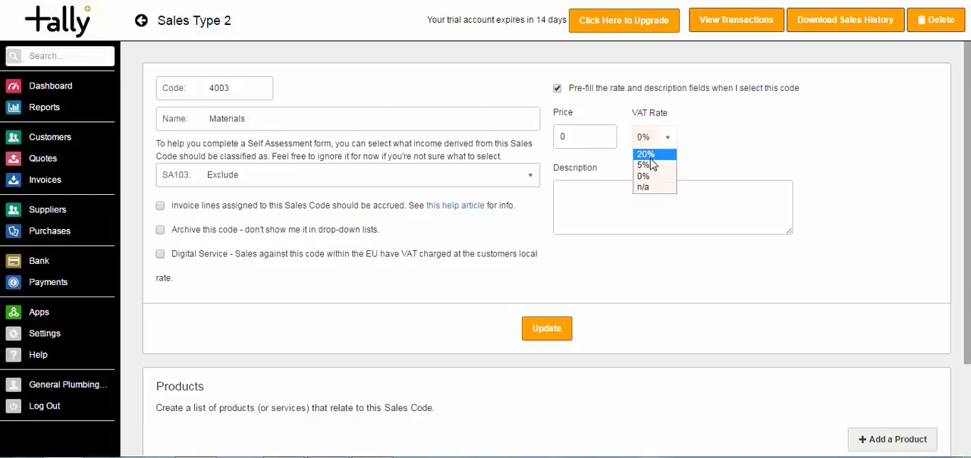
{"action": "left_click", "coordinate": [647, 151]}
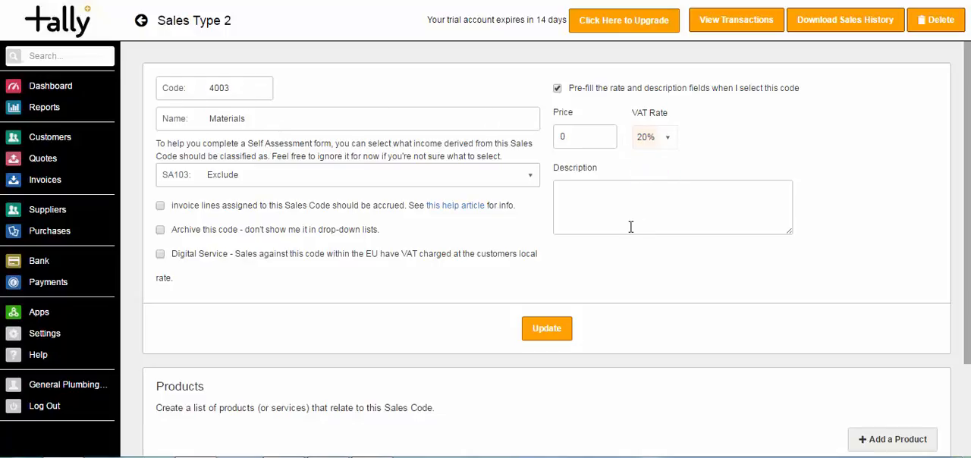
{"action": "left_click", "coordinate": [549, 331]}
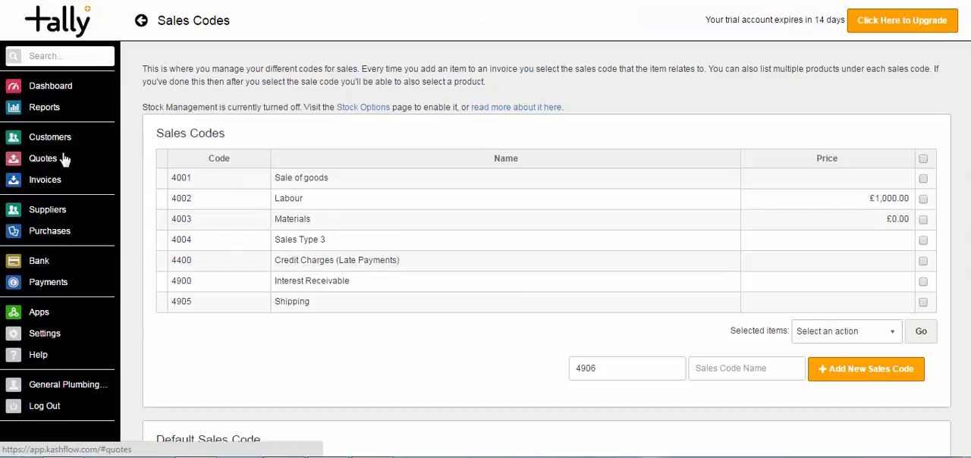
Create a new invoice and choose ALPHA CHI SIGMA as its customer
{"action": "left_click", "coordinate": [49, 185]}
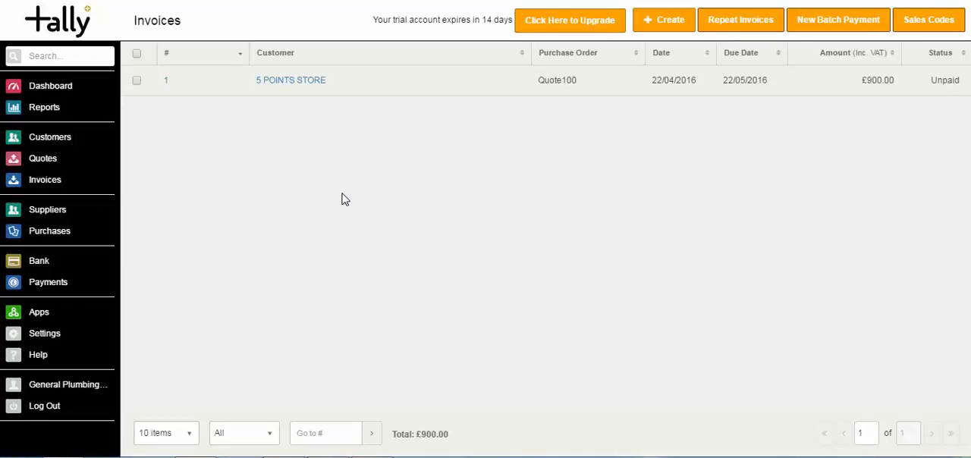
{"action": "left_click", "coordinate": [660, 35]}
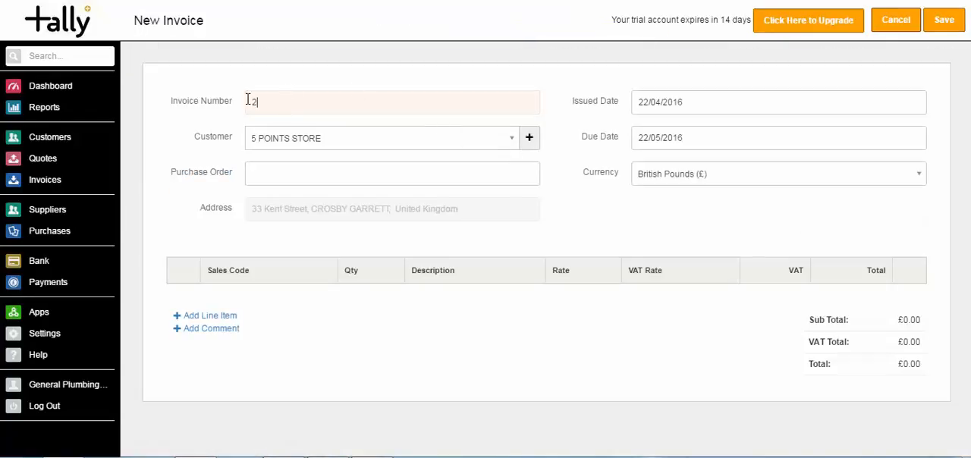
{"action": "left_click_drag", "start_coordinate": [250, 99], "coordinate": [291, 124]}
{"action": "left_click", "coordinate": [504, 143]}
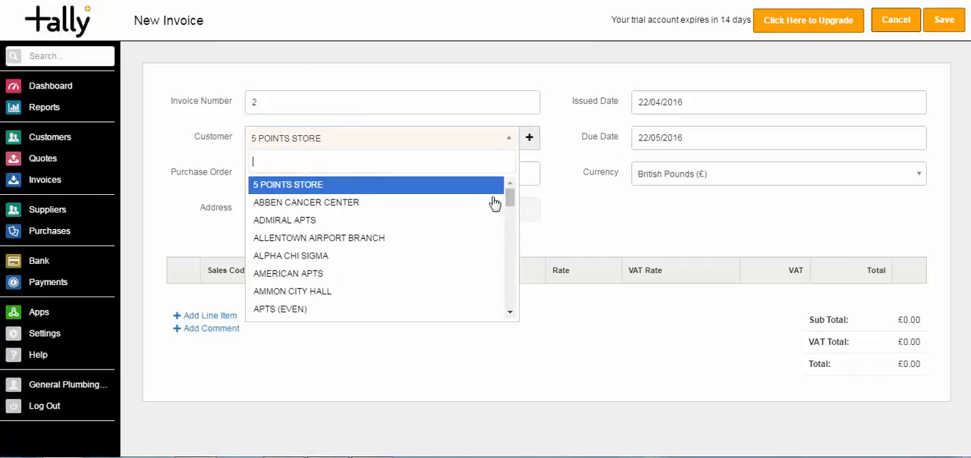
{"action": "left_click", "coordinate": [488, 257]}
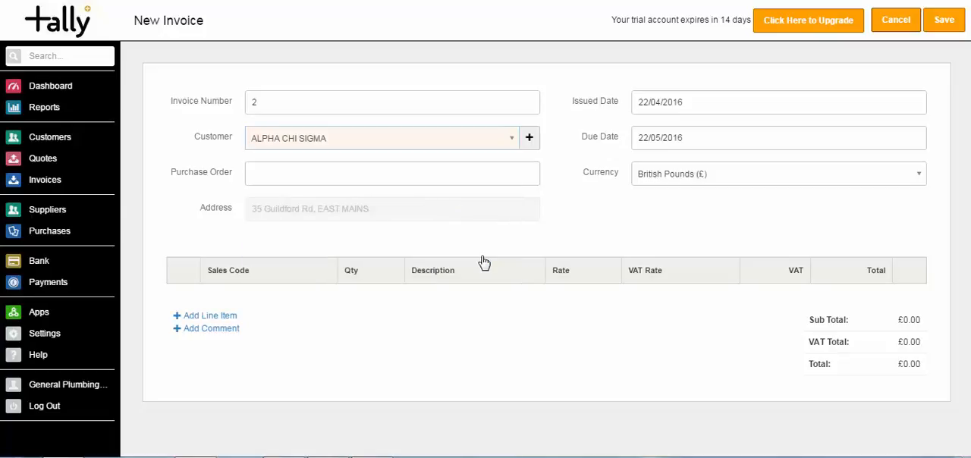
Look at the invoice's quick form for adding a customer, the purchase order field and the editable address details
{"action": "left_click", "coordinate": [530, 139]}
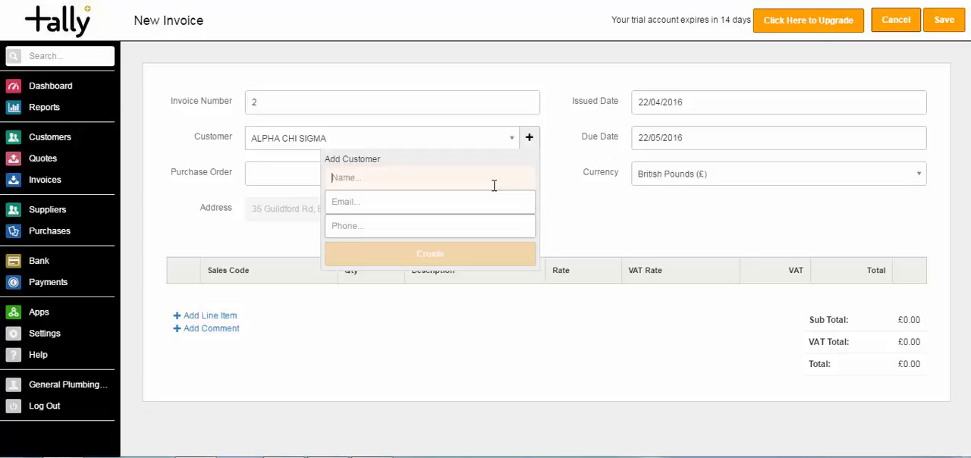
{"action": "left_click", "coordinate": [561, 209]}
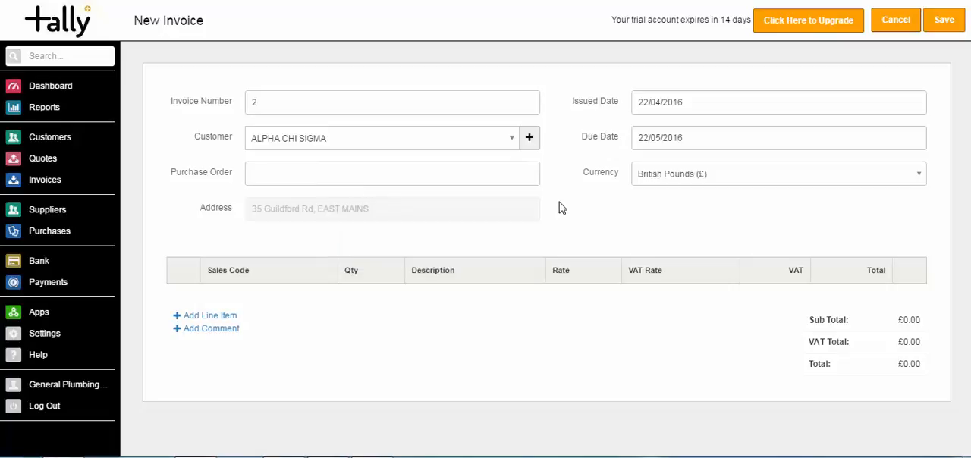
{"action": "left_click", "coordinate": [451, 178]}
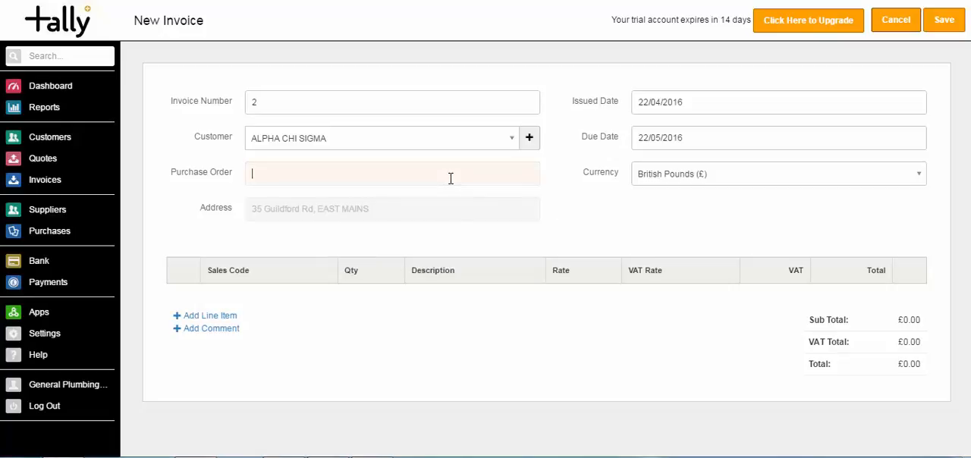
{"action": "left_click", "coordinate": [422, 209]}
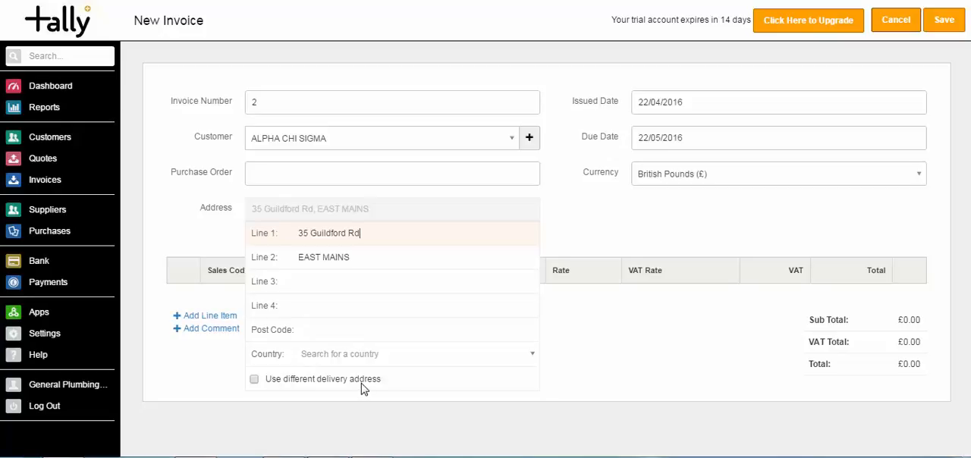
{"action": "left_click", "coordinate": [592, 232]}
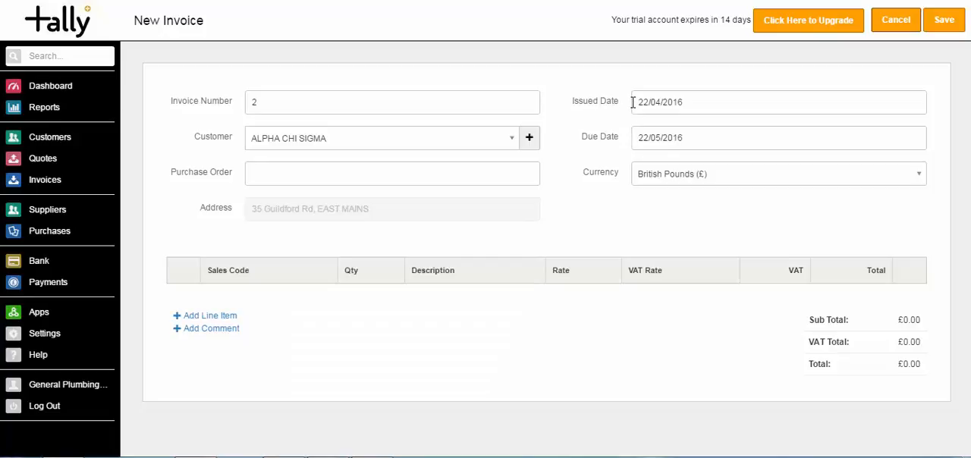
Examine the issued date, due date and currency options of the new invoice without changing them
{"action": "left_click", "coordinate": [654, 140]}
{"action": "left_click", "coordinate": [643, 108]}
{"action": "left_click", "coordinate": [594, 125]}
{"action": "left_click_drag", "start_coordinate": [598, 158], "coordinate": [597, 165]}
{"action": "left_click", "coordinate": [607, 202]}
{"action": "left_click", "coordinate": [925, 181]}
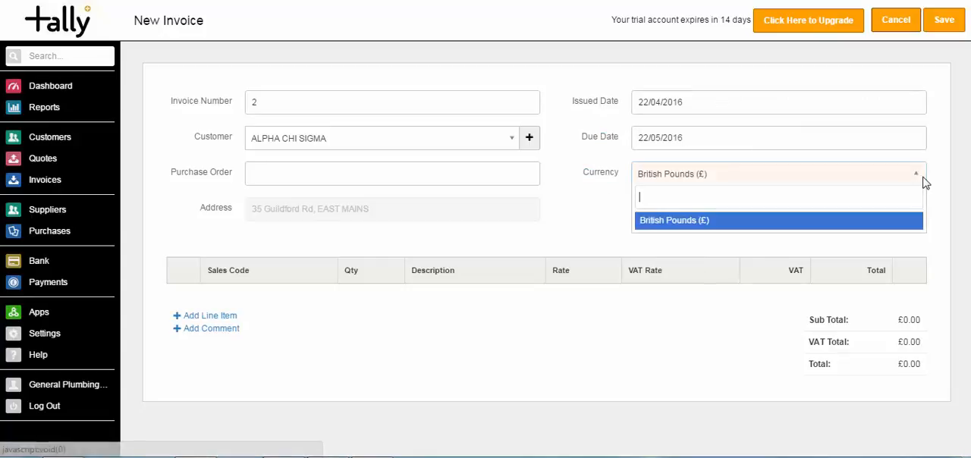
{"action": "left_click", "coordinate": [931, 198]}
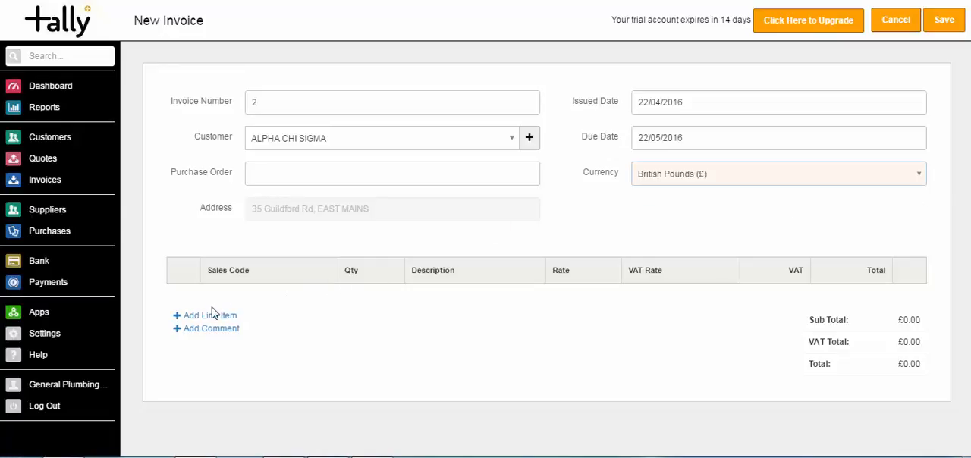
Add a line item under sales code 4001 with the description "Work Carried Out" and rate 500
{"action": "left_click", "coordinate": [210, 316]}
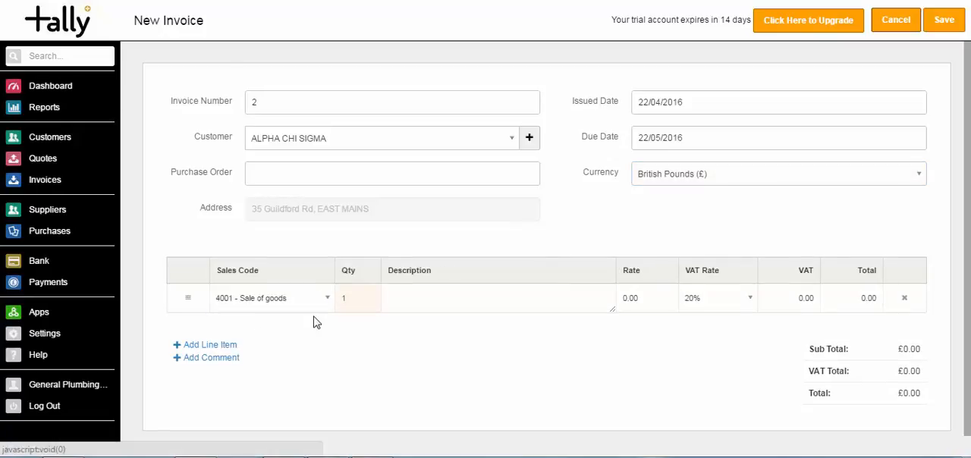
{"action": "left_click", "coordinate": [406, 296]}
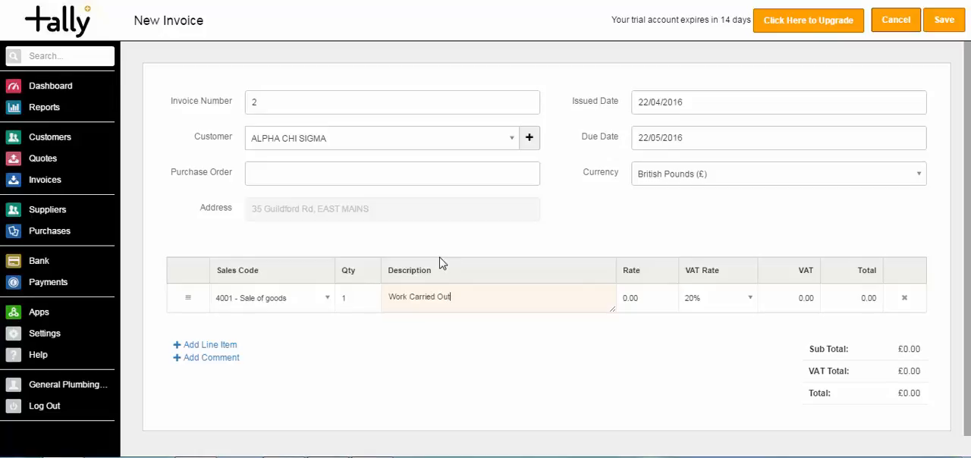
{"action": "key", "text": "Tab"}
{"action": "type", "text": "500"}
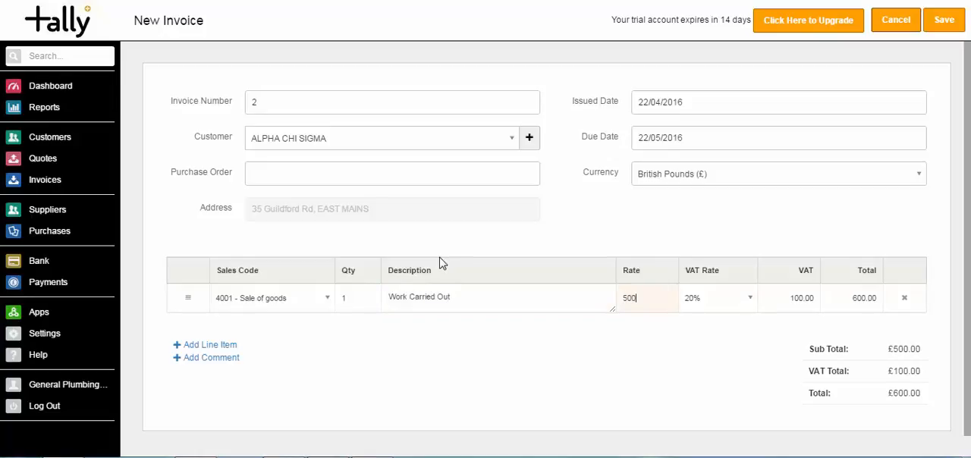
Set the total of the "Work Carried Out" line to 700 and view its VAT rate options
{"action": "key", "text": "Tab"}
{"action": "key", "text": "Tab"}
{"action": "key", "text": "Tab"}
{"action": "type", "text": "700"}
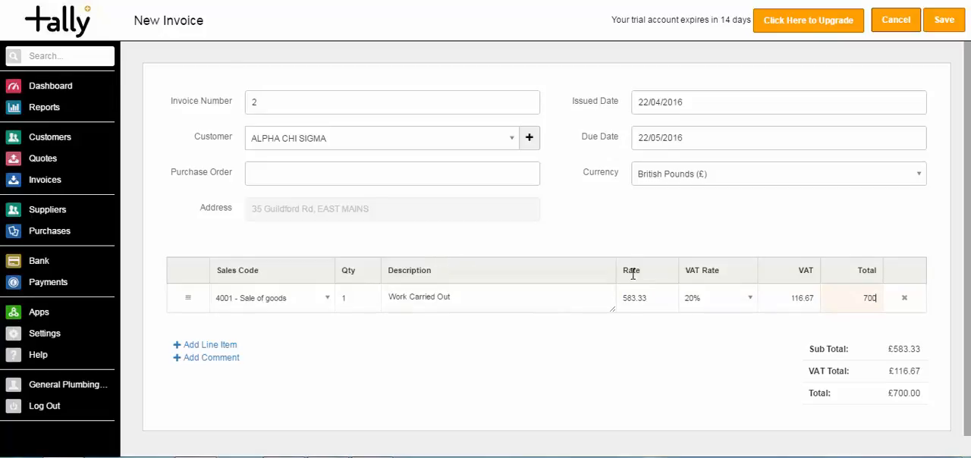
{"action": "left_click", "coordinate": [749, 307]}
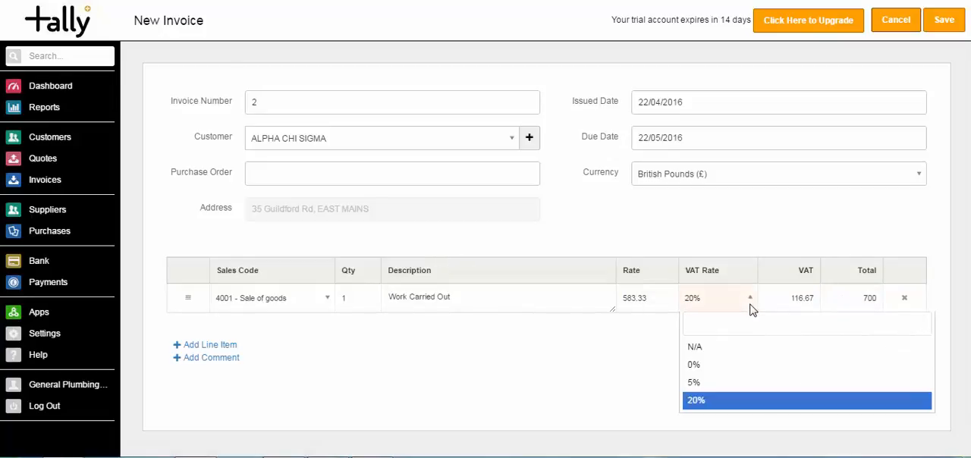
{"action": "left_click", "coordinate": [719, 245]}
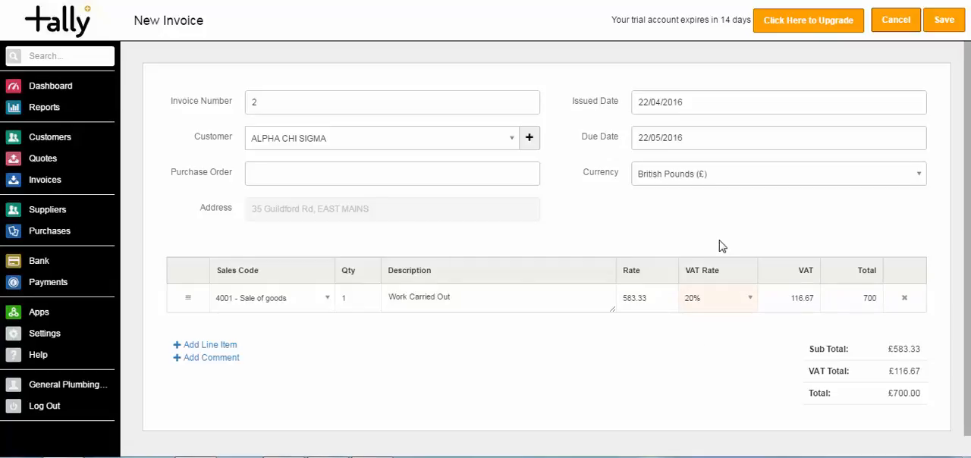
Add two more line items and assign them sales codes 4002 - Labour and 4003 - Materials
{"action": "left_click", "coordinate": [222, 346]}
{"action": "left_click", "coordinate": [216, 374]}
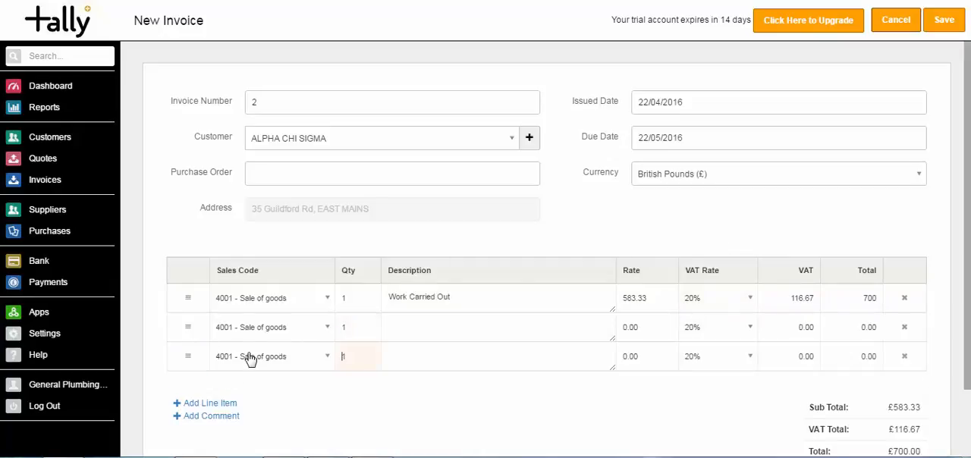
{"action": "left_click", "coordinate": [325, 330]}
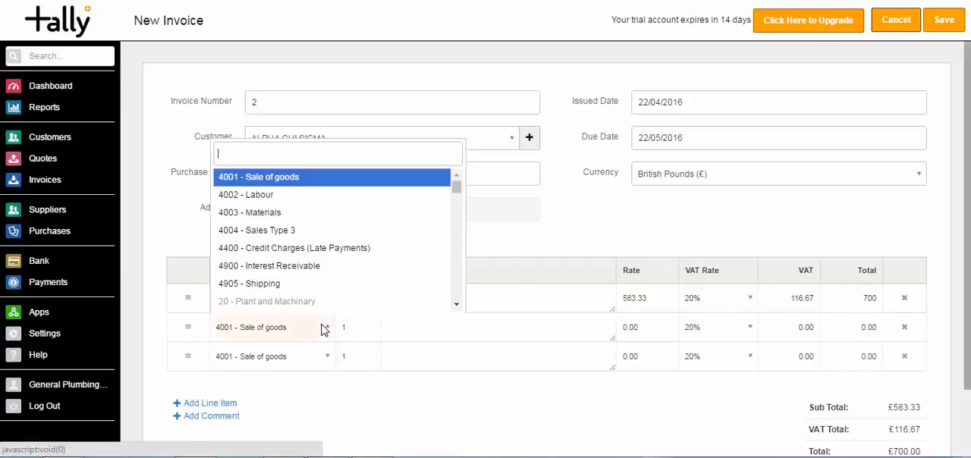
{"action": "left_click", "coordinate": [278, 206]}
{"action": "left_click", "coordinate": [285, 363]}
{"action": "left_click", "coordinate": [266, 247]}
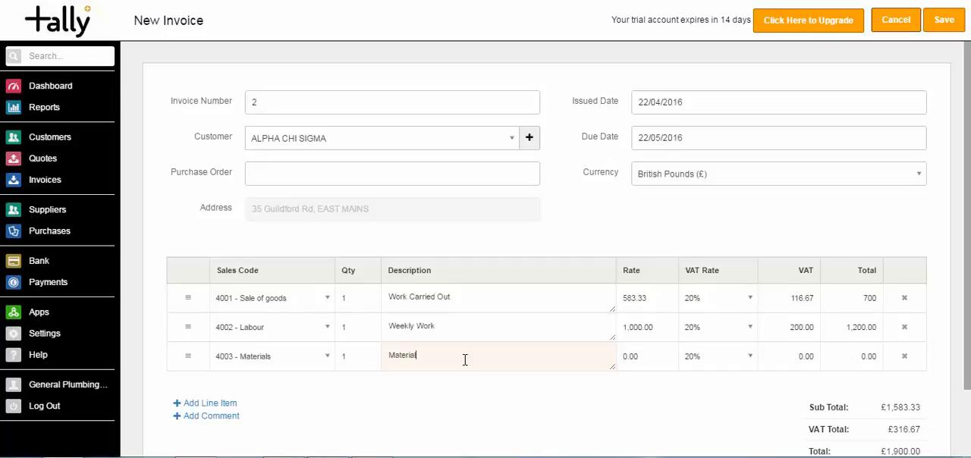
Fill in the 4003 line item with the description "Materials" and rate 500
{"action": "key", "text": "Tab"}
{"action": "type", "text": "500"}
{"action": "key", "text": "Tab"}
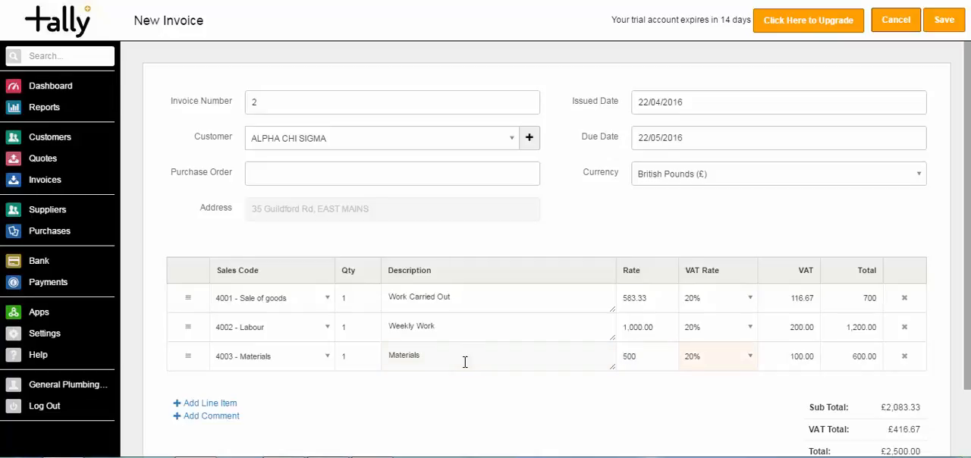
{"action": "mouse_move", "coordinate": [187, 355]}
{"action": "left_mouse_down"}
{"action": "mouse_move", "coordinate": [189, 286]}
{"action": "mouse_move", "coordinate": [195, 369]}
{"action": "left_mouse_up"}
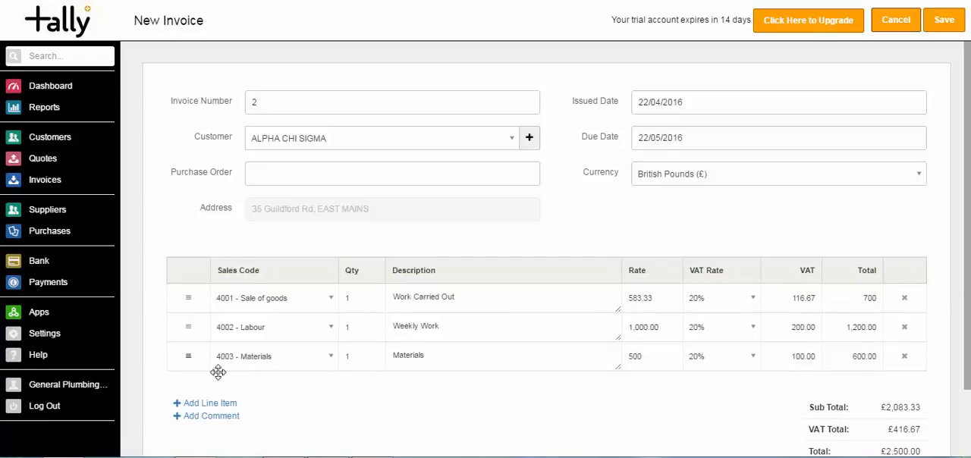
Save the ALPHA CHI SIGMA invoice and return to the list of invoices
{"action": "left_click", "coordinate": [946, 20]}
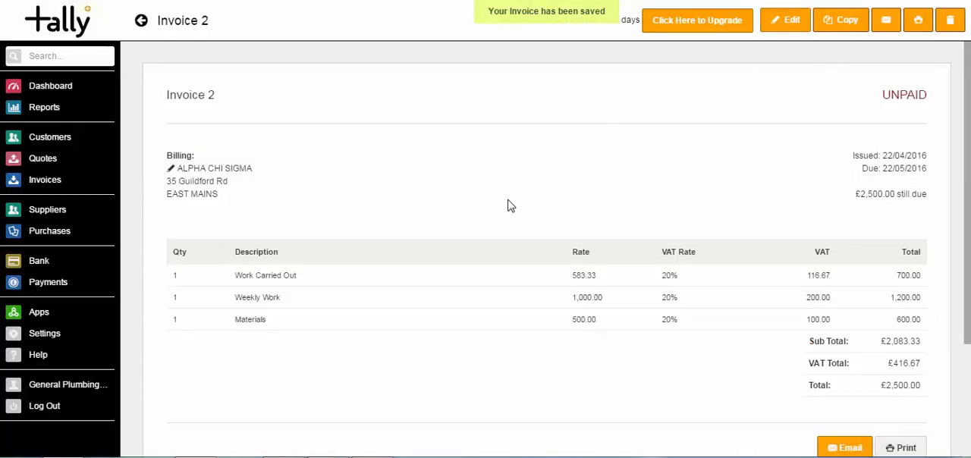
{"action": "left_click", "coordinate": [56, 182]}
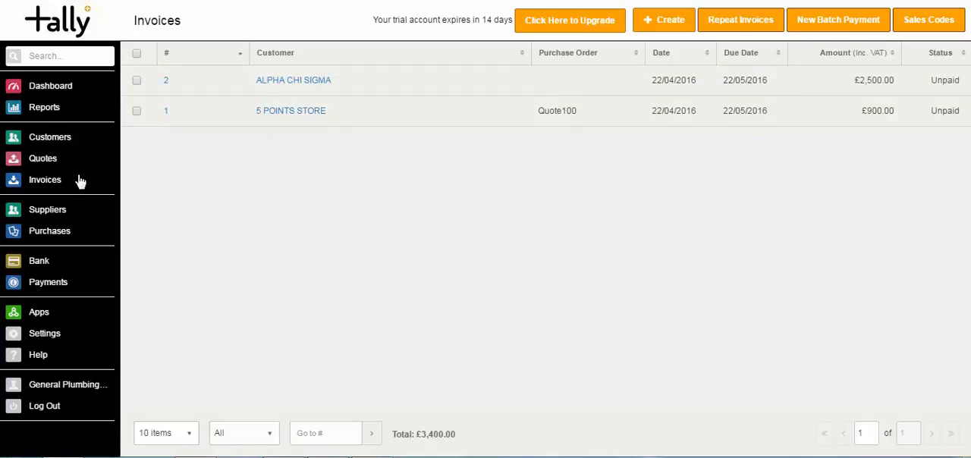
Open the ALPHA CHI SIGMA customer record and bring up its invoice 2
{"action": "left_click", "coordinate": [43, 144]}
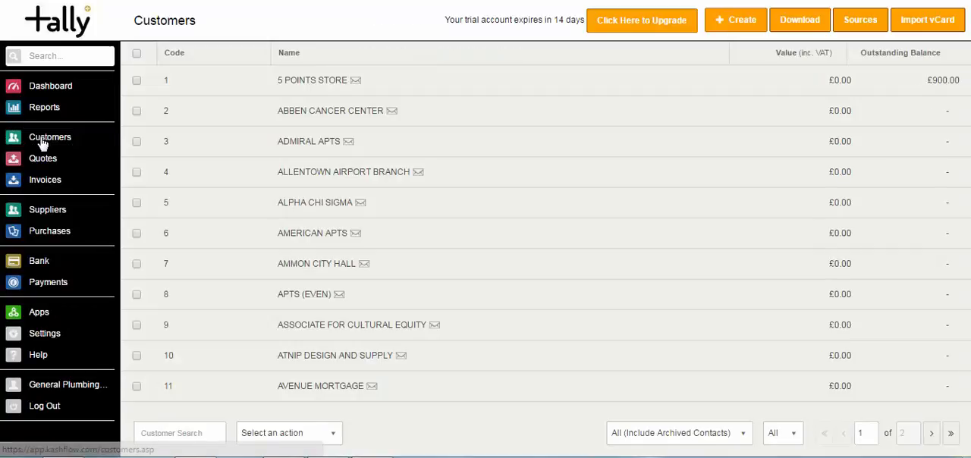
{"action": "left_click", "coordinate": [494, 208]}
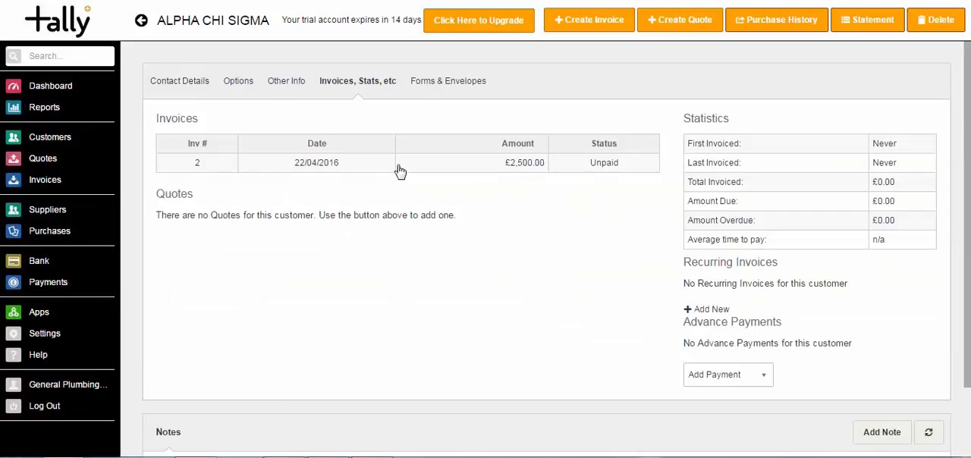
{"action": "left_click", "coordinate": [502, 168]}
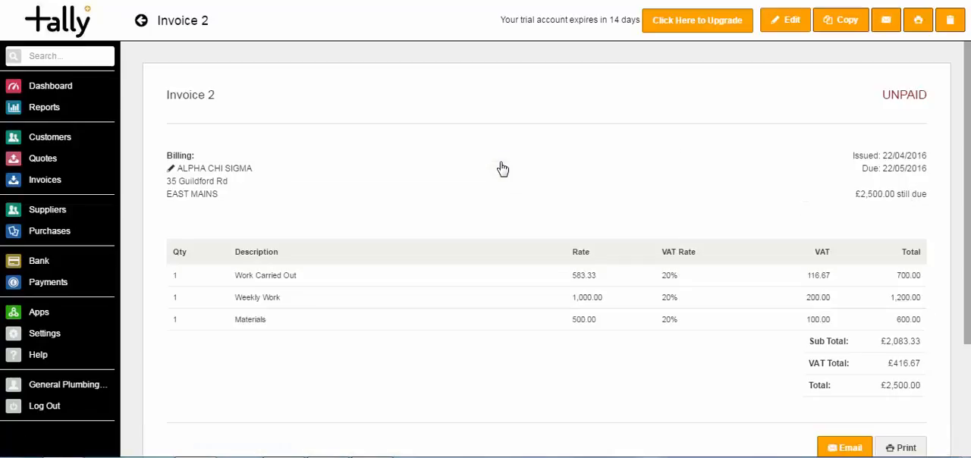
Edit invoice 2 to set the total of the "Work Carried Out" line to 800, and save the invoice
{"action": "left_click", "coordinate": [795, 31]}
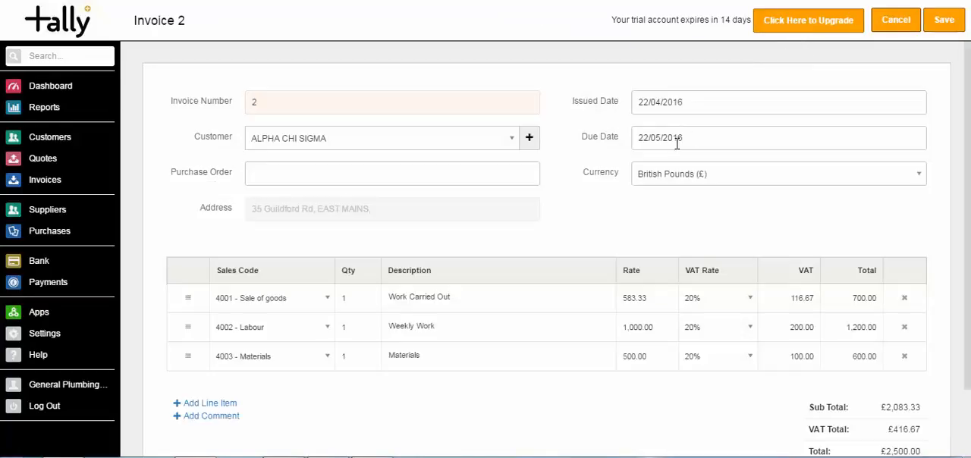
{"action": "left_click", "coordinate": [854, 301]}
{"action": "type", "text": "800"}
{"action": "key", "text": "Tab"}
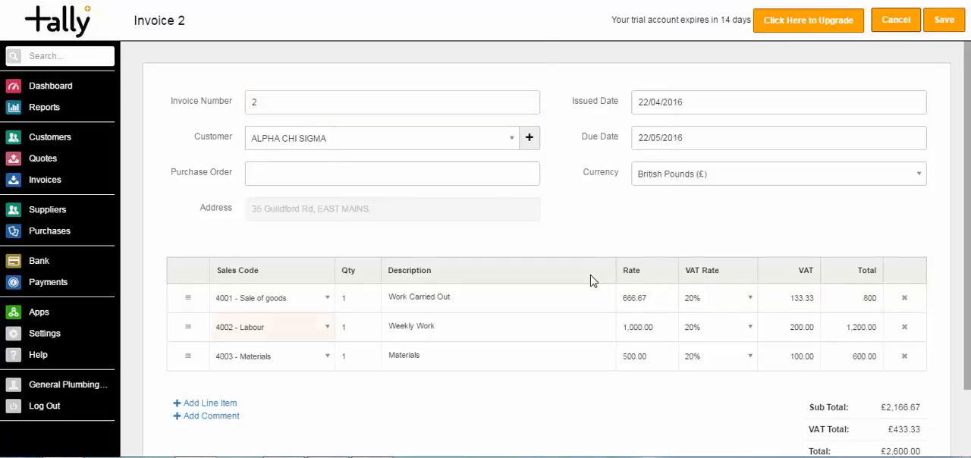
{"action": "left_click", "coordinate": [522, 329]}
{"action": "left_click", "coordinate": [520, 355]}
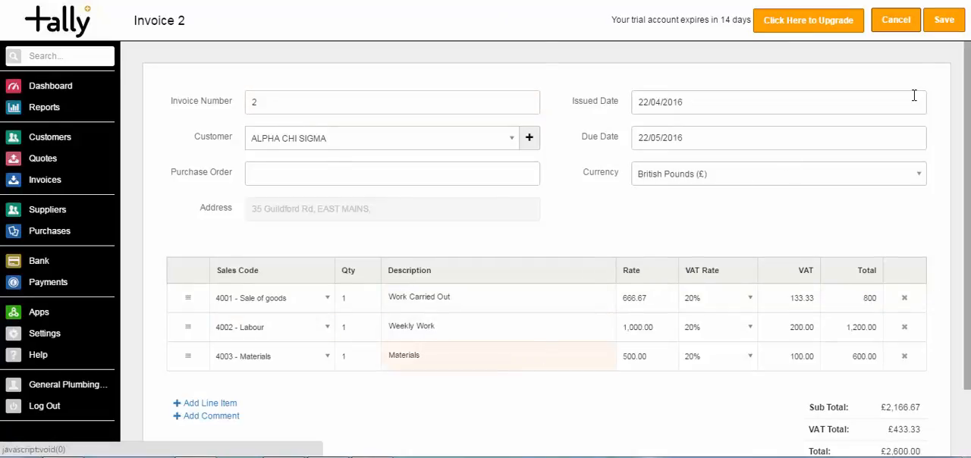
{"action": "left_click", "coordinate": [943, 20]}
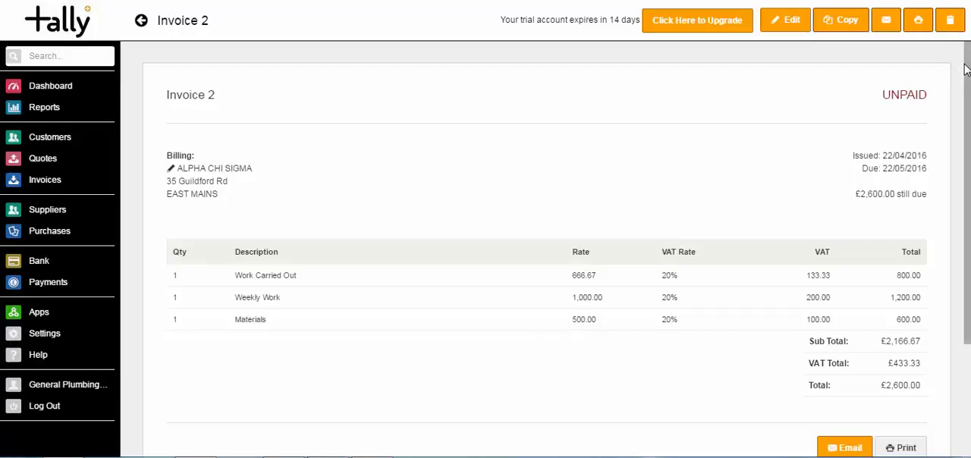
Copy invoice 2 to a new invoice
{"action": "left_click_drag", "start_coordinate": [969, 70], "coordinate": [960, 85]}
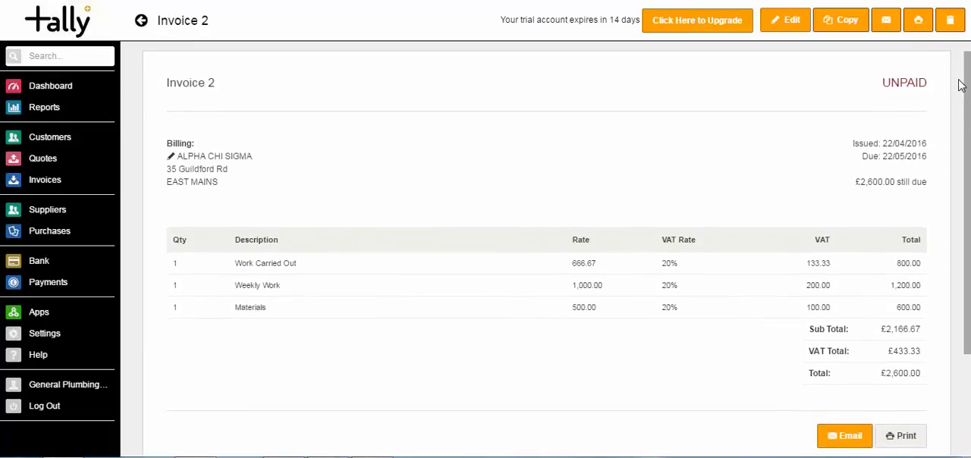
{"action": "left_click", "coordinate": [845, 25]}
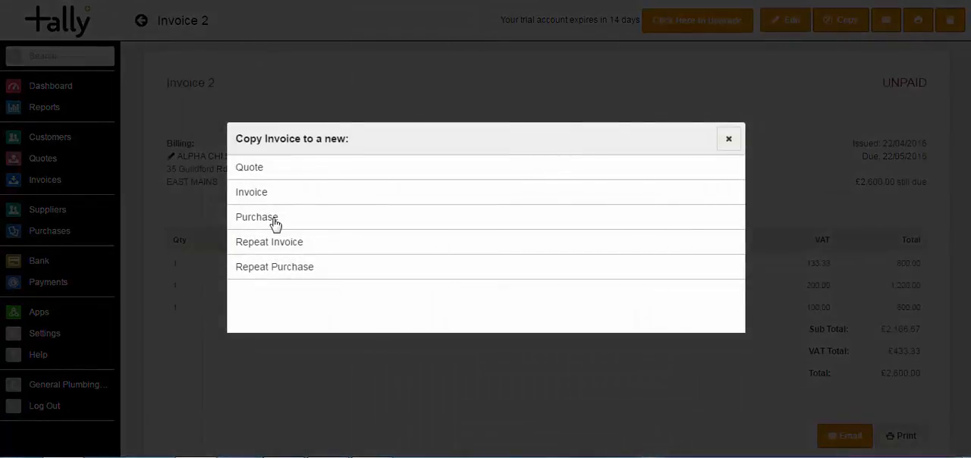
{"action": "left_click", "coordinate": [251, 195]}
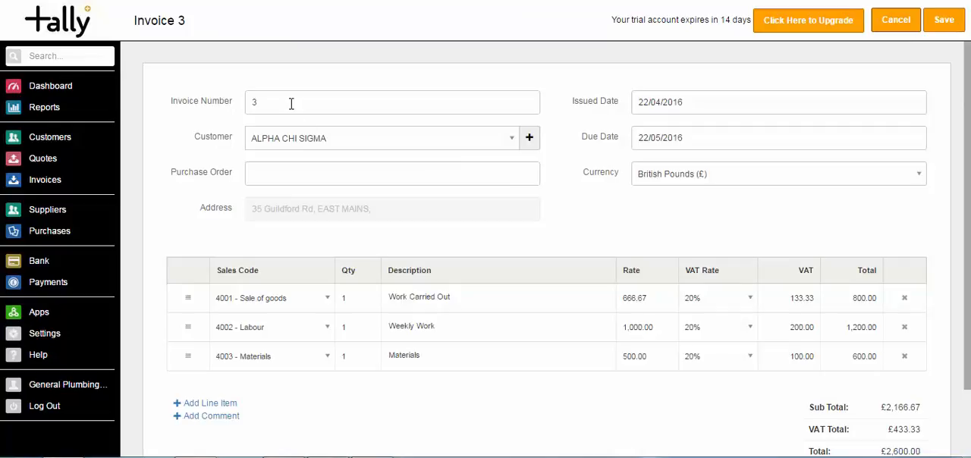
Set the copied invoice's customer to AMERICAN APTS and save it
{"action": "left_click", "coordinate": [291, 103]}
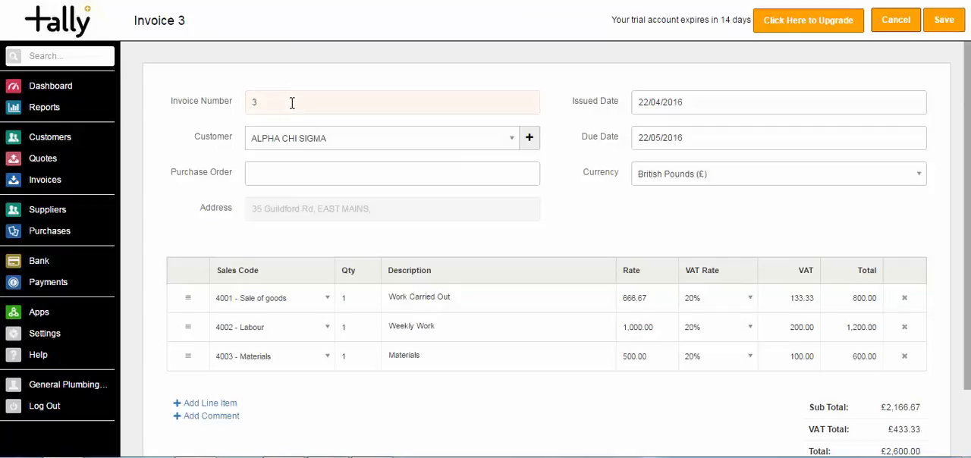
{"action": "left_click", "coordinate": [321, 140]}
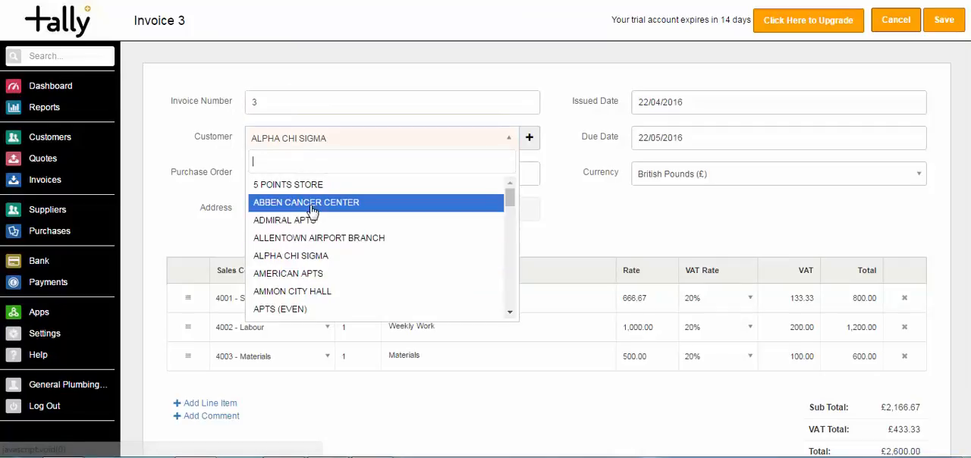
{"action": "left_click", "coordinate": [313, 275]}
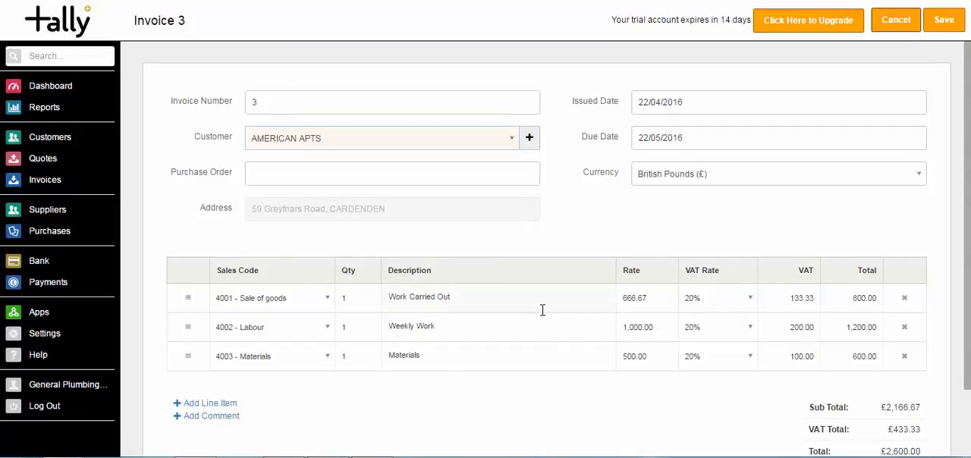
{"action": "left_click", "coordinate": [944, 21]}
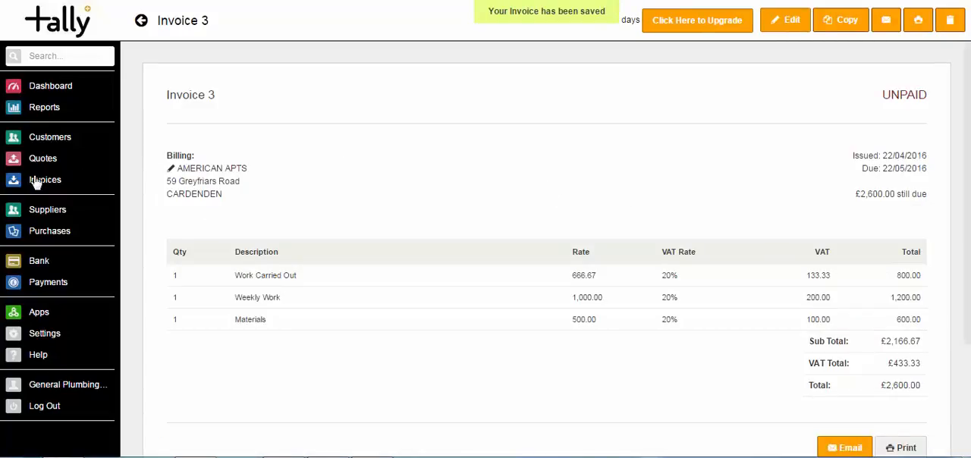
Open the AMERICAN APTS invoice from the list of invoices and review its details
{"action": "left_click", "coordinate": [35, 182]}
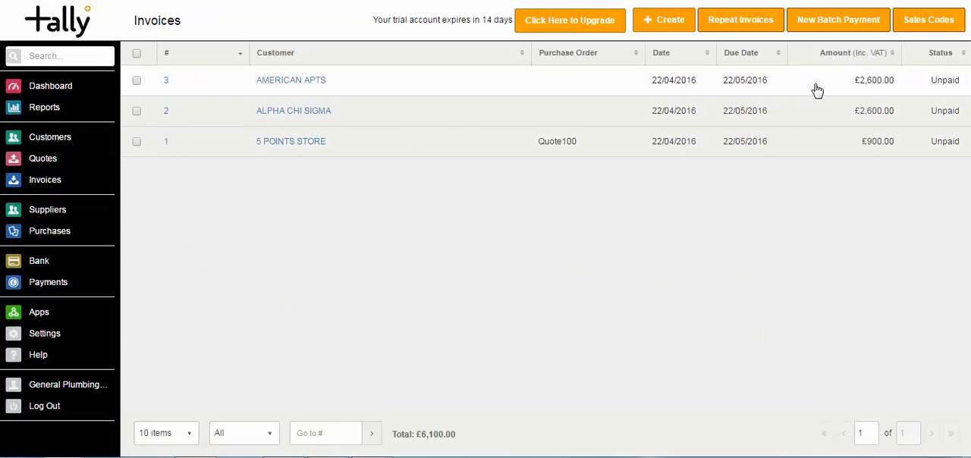
{"action": "left_click", "coordinate": [817, 89]}
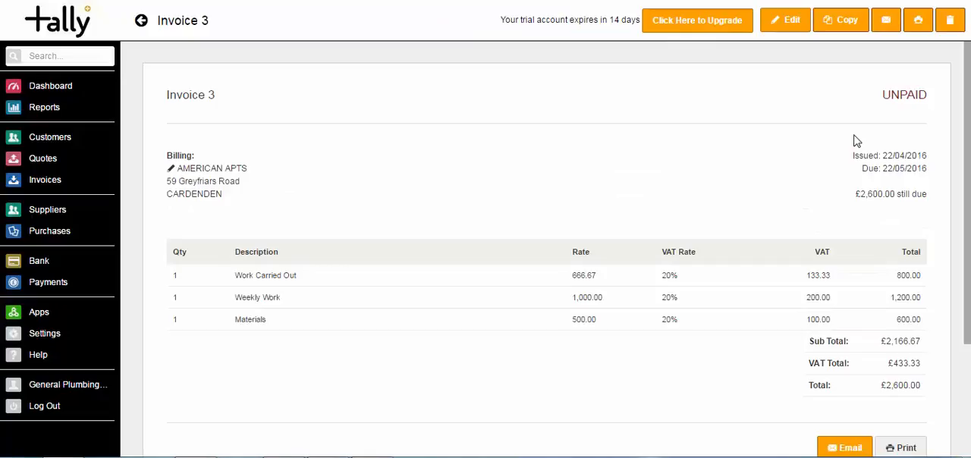
{"action": "scroll", "coordinate": [918, 225], "scroll_direction": "down", "scroll_amount": 3}
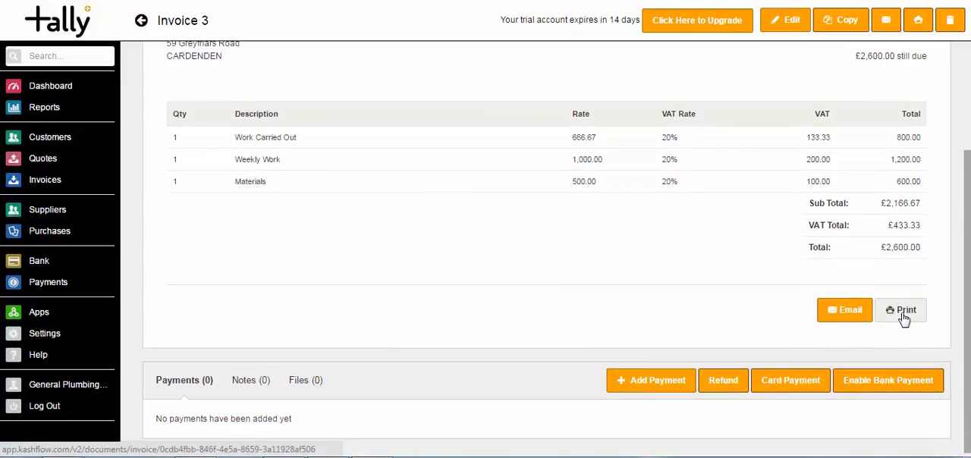
Preview the email for invoice 3 with its attached Invoice-3.pdf, and close it without sending
{"action": "left_click", "coordinate": [834, 310]}
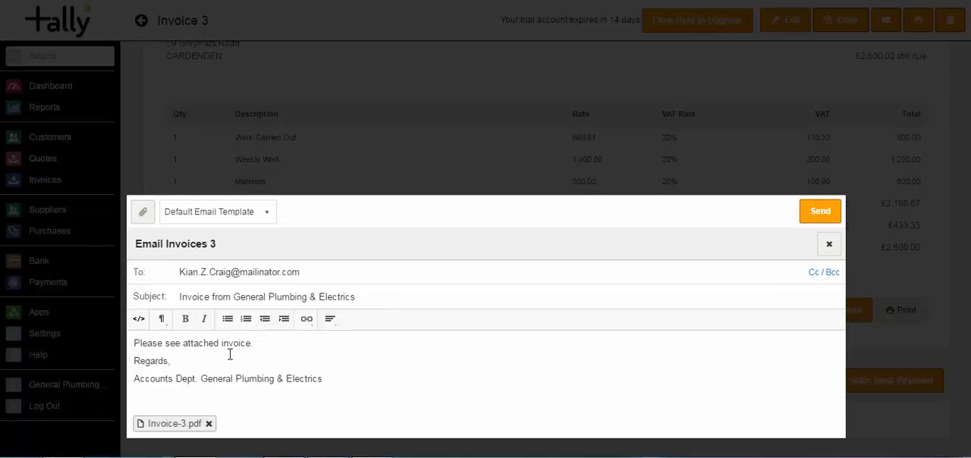
{"action": "left_click", "coordinate": [158, 427]}
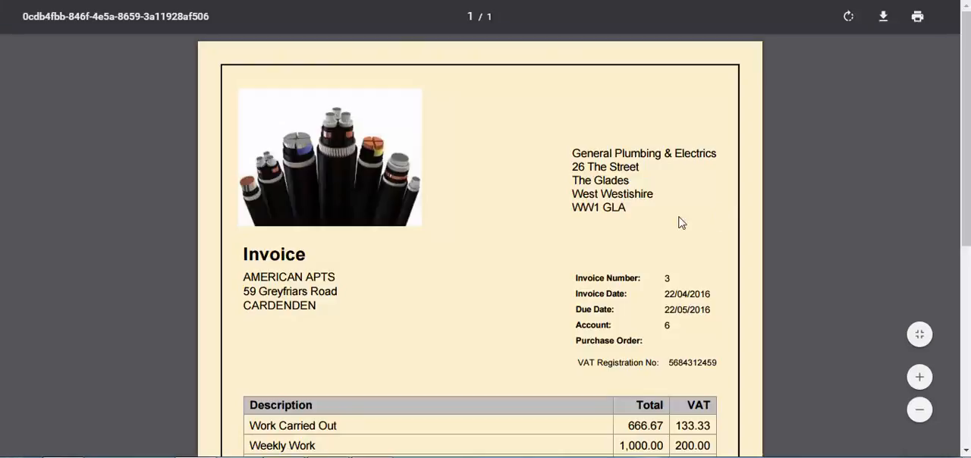
{"action": "scroll", "coordinate": [964, 129], "scroll_direction": "down", "scroll_amount": 3}
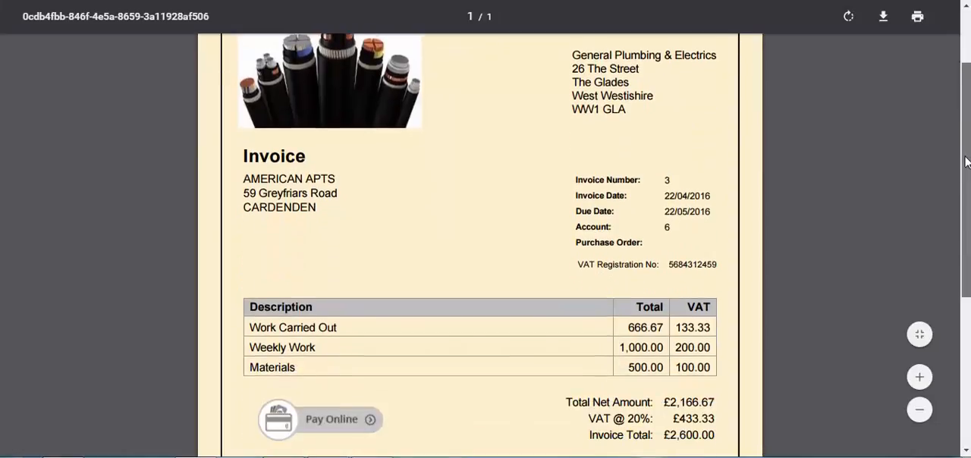
{"action": "scroll", "coordinate": [952, 151], "scroll_direction": "down", "scroll_amount": 1}
{"action": "scroll", "coordinate": [952, 152], "scroll_direction": "up", "scroll_amount": 5}
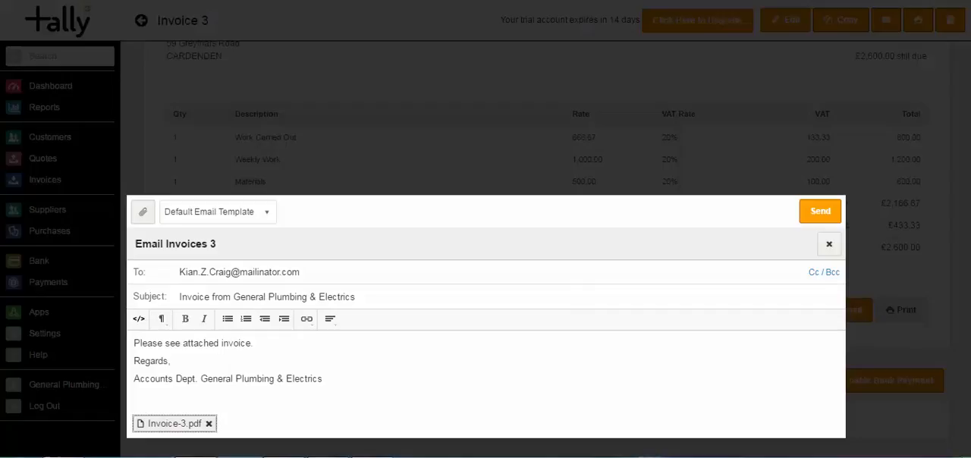
{"action": "left_click", "coordinate": [829, 244]}
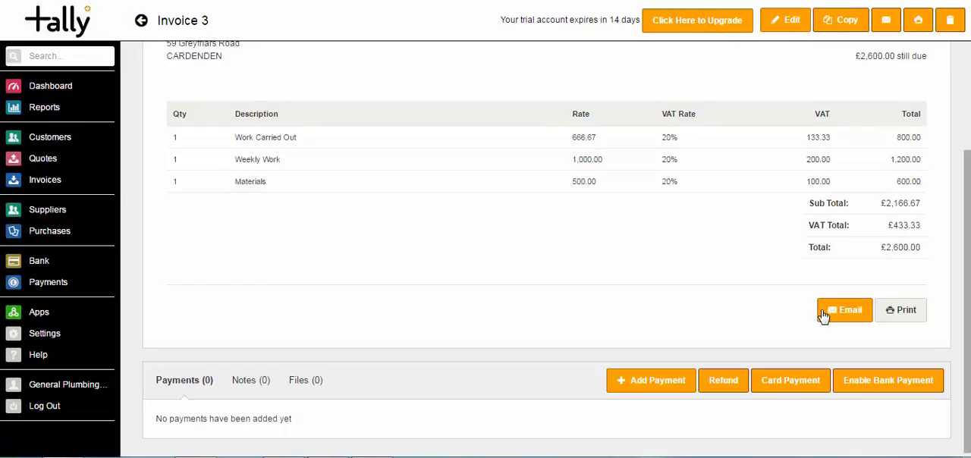
View the notes, files and payments sections of invoice 3
{"action": "left_click", "coordinate": [259, 383]}
{"action": "left_click", "coordinate": [298, 380]}
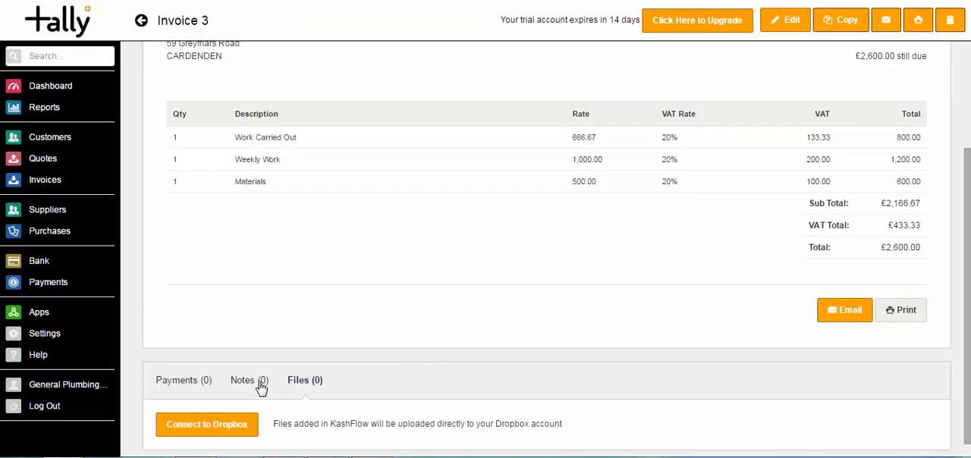
{"action": "left_click", "coordinate": [260, 381]}
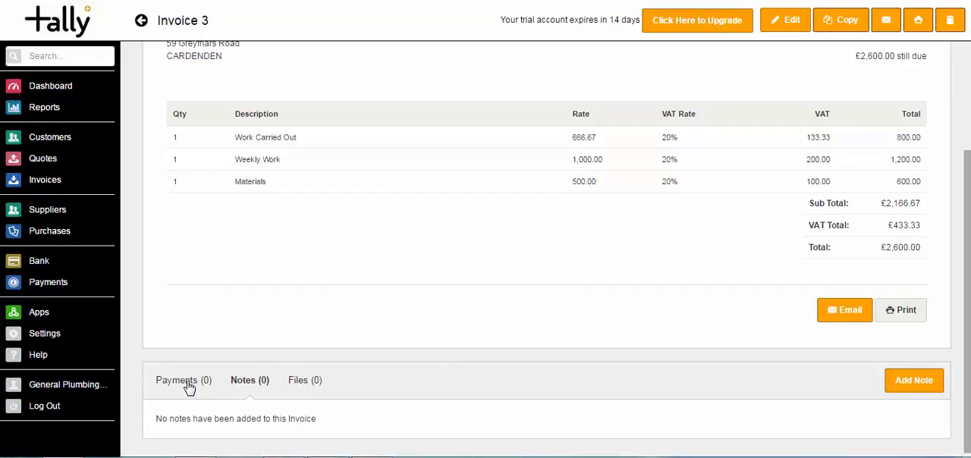
{"action": "left_click", "coordinate": [190, 386]}
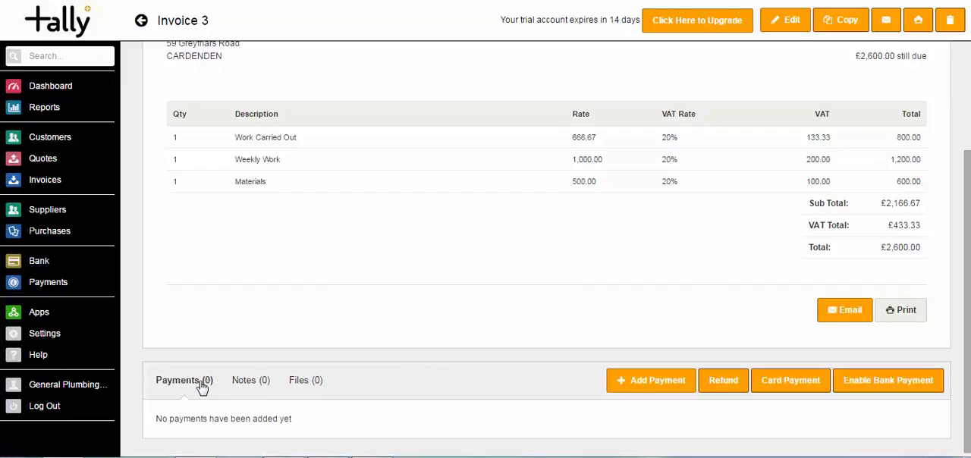
Start a new payment on invoice 3 and set its amount to 1000
{"action": "left_click", "coordinate": [660, 388]}
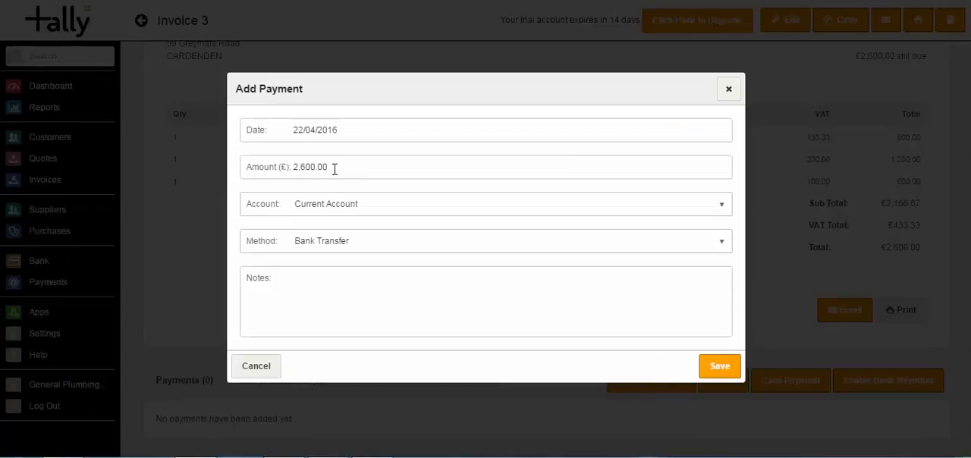
{"action": "left_click", "coordinate": [350, 130]}
{"action": "double_click", "coordinate": [350, 129]}
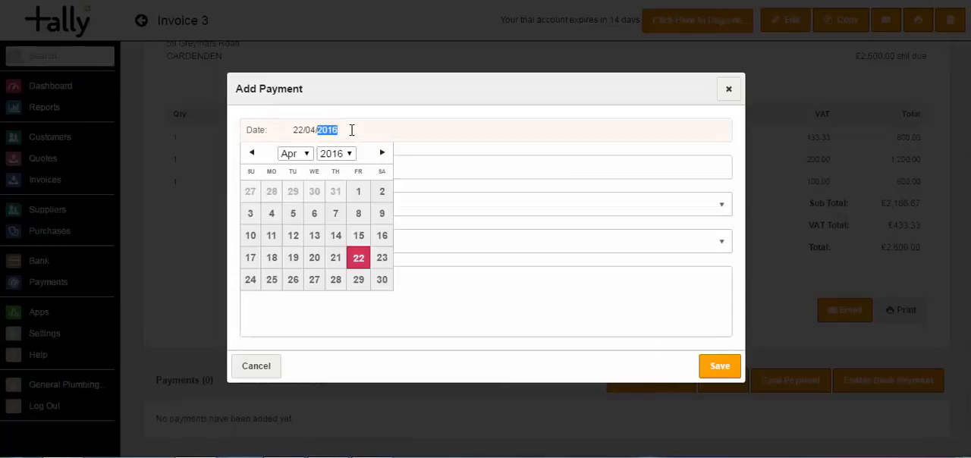
{"action": "left_click", "coordinate": [399, 164]}
{"action": "double_click", "coordinate": [399, 164]}
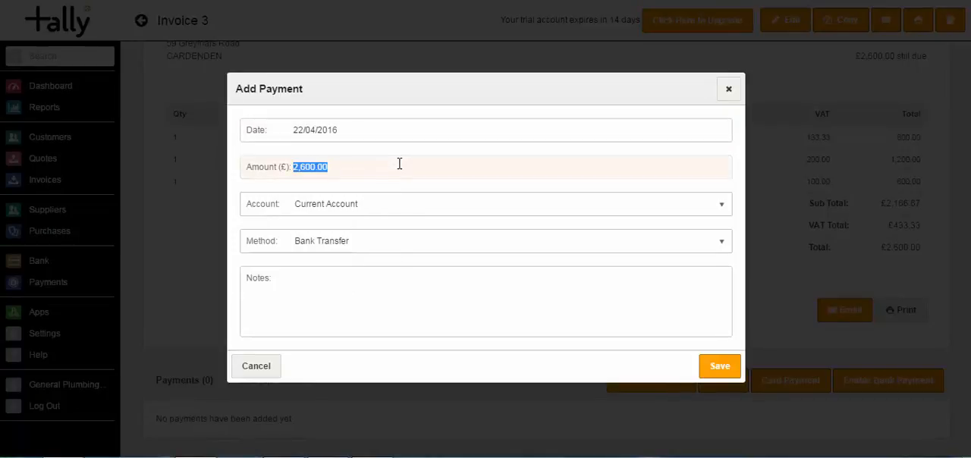
{"action": "type", "text": "10"}
{"action": "key", "text": "Tab"}
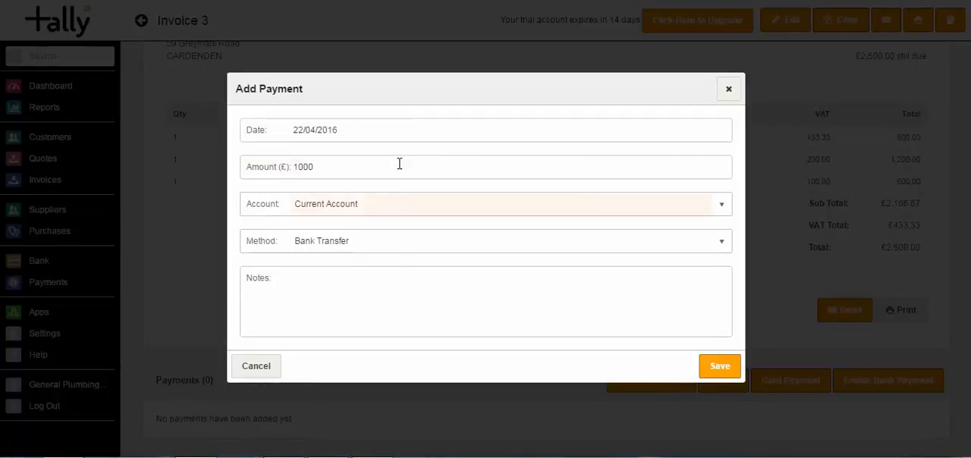
Set the payment method to Cash, enter the note "Payment on Iv3", and save the payment
{"action": "left_click", "coordinate": [341, 245]}
{"action": "left_click", "coordinate": [340, 269]}
{"action": "left_click", "coordinate": [342, 281]}
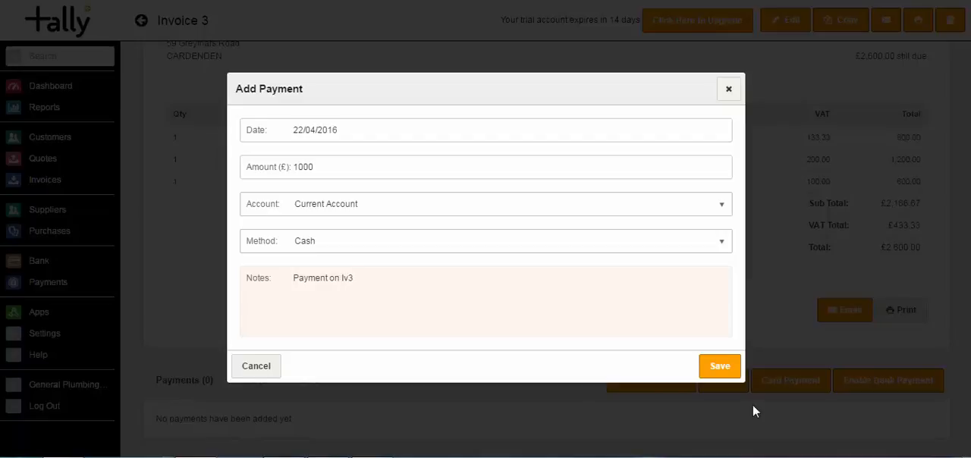
{"action": "left_click", "coordinate": [718, 365]}
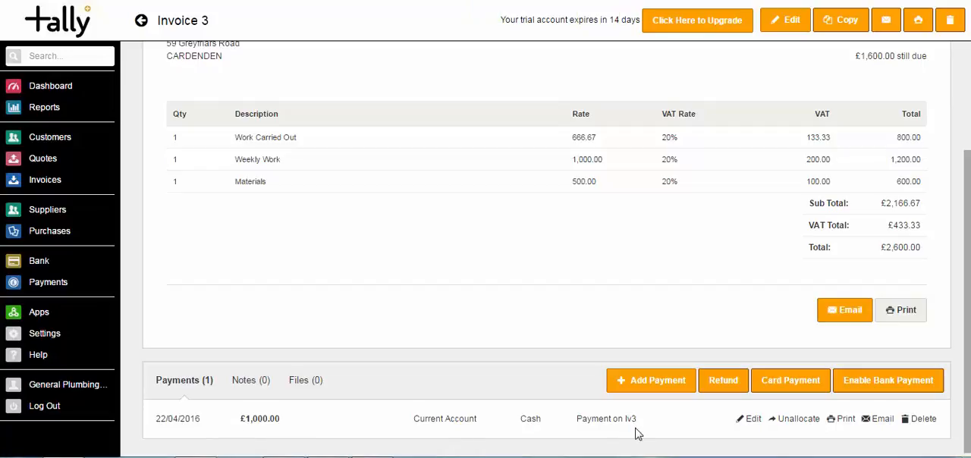
Check how the payment is reflected on invoice 3, in the Current Account transactions and in the list of customers
{"action": "scroll", "coordinate": [960, 363], "scroll_direction": "up", "scroll_amount": 3}
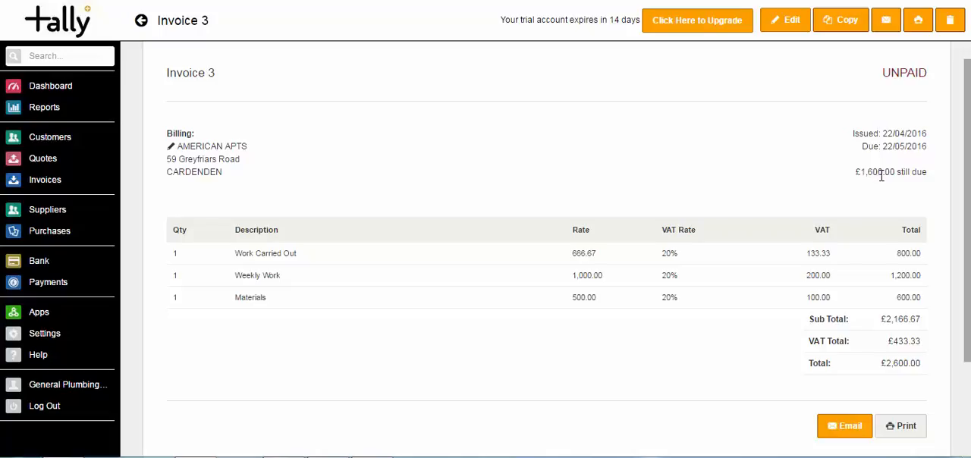
{"action": "left_click", "coordinate": [39, 263]}
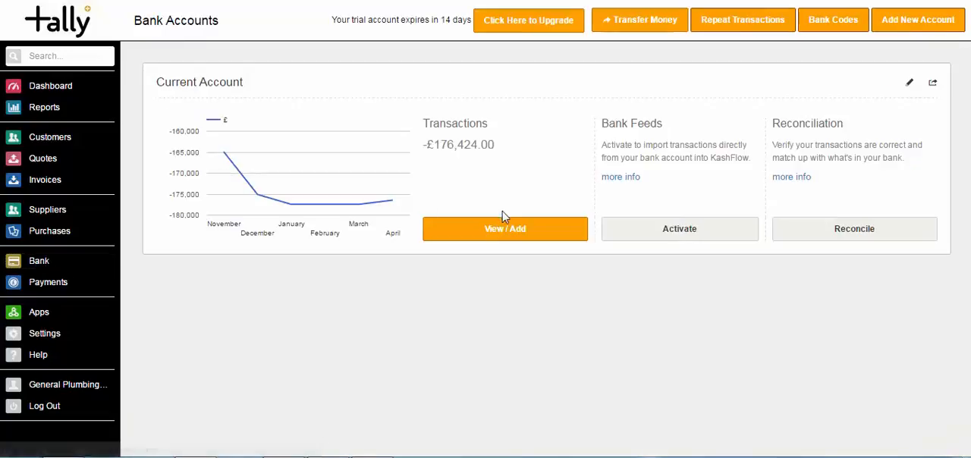
{"action": "left_click", "coordinate": [506, 231]}
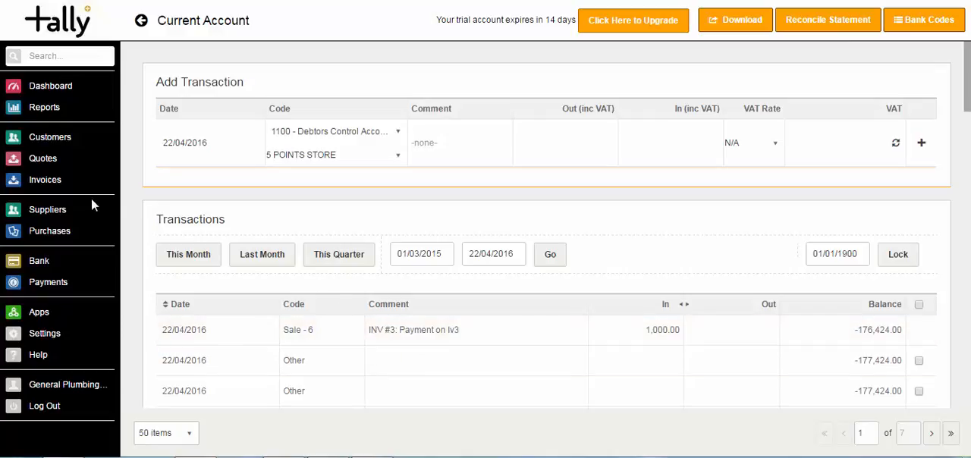
{"action": "left_click", "coordinate": [43, 141]}
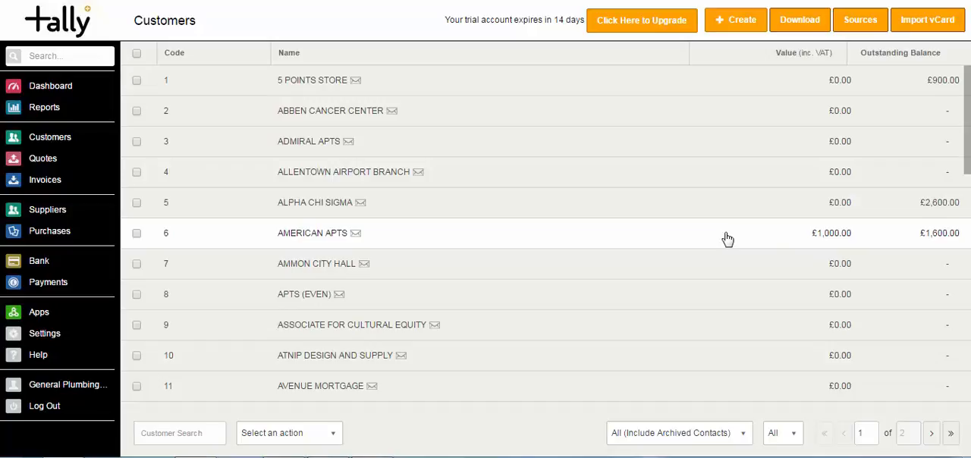
From the AMERICAN APTS customer record, open invoice 3 and record a 1,600.00 Bank Transfer payment into the Current Account
{"action": "left_click", "coordinate": [726, 239]}
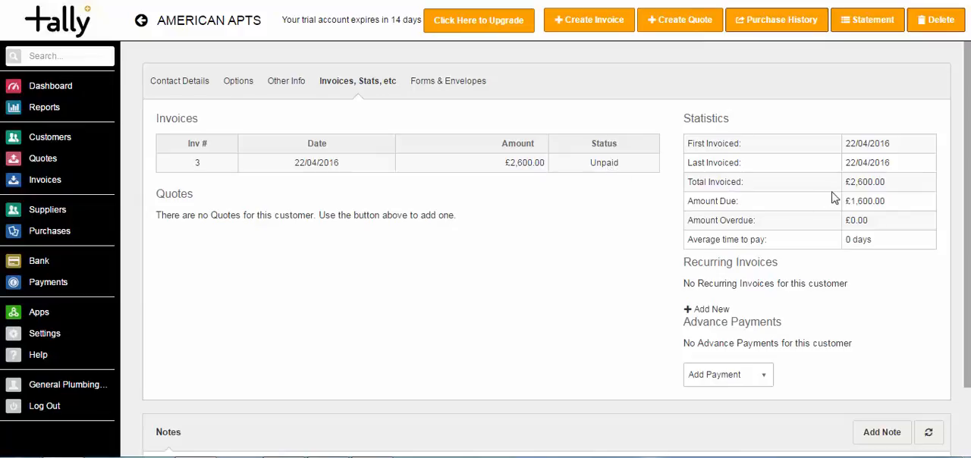
{"action": "left_click", "coordinate": [457, 173]}
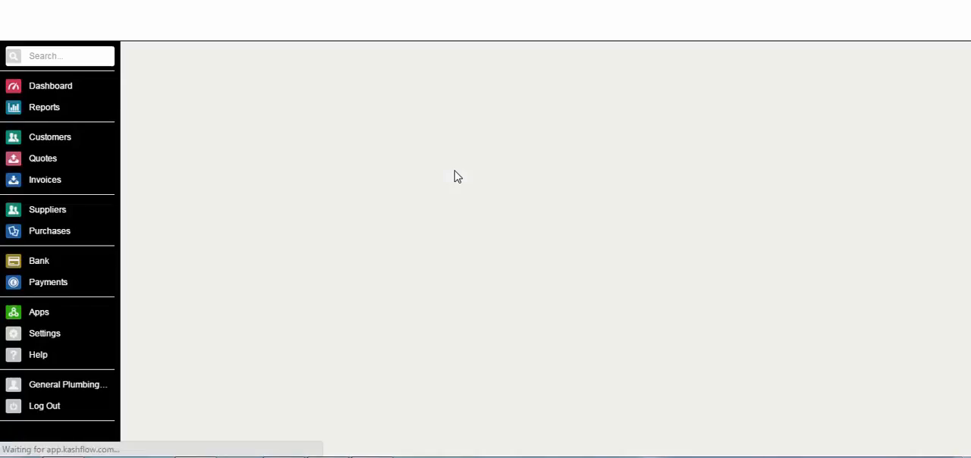
{"action": "scroll", "coordinate": [791, 314], "scroll_direction": "down", "scroll_amount": 2}
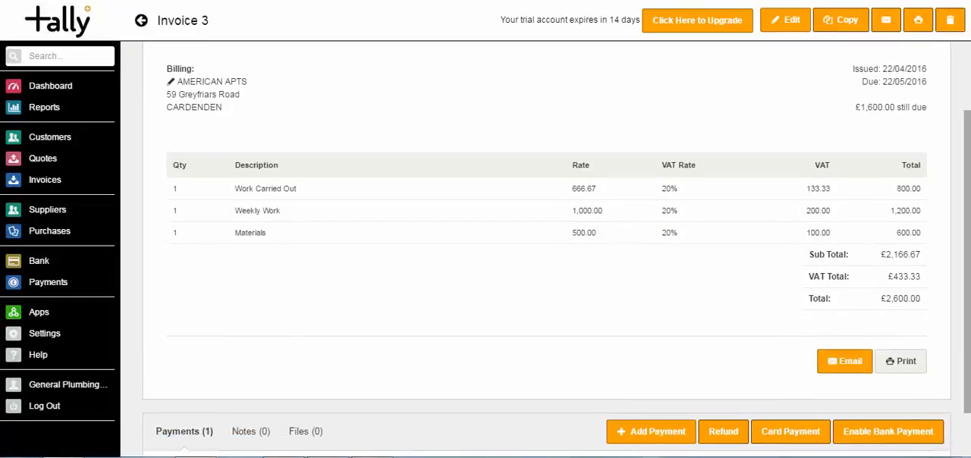
{"action": "left_click", "coordinate": [679, 377]}
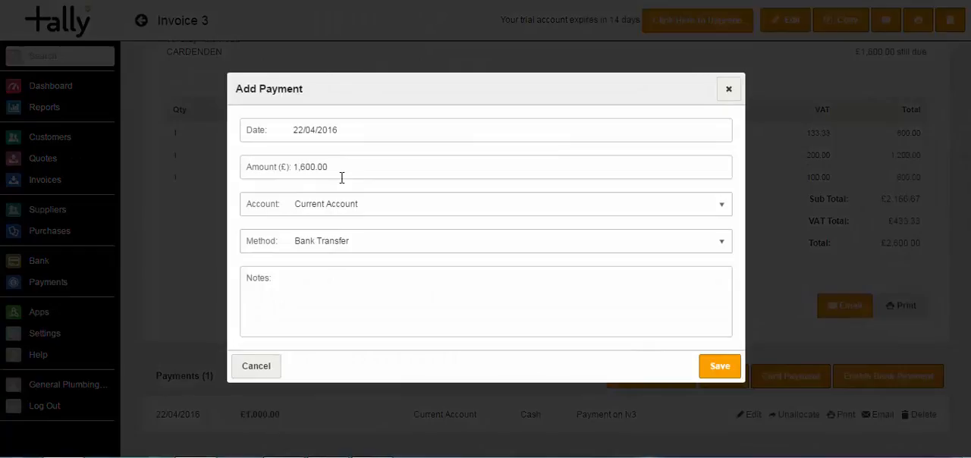
{"action": "left_click", "coordinate": [712, 368]}
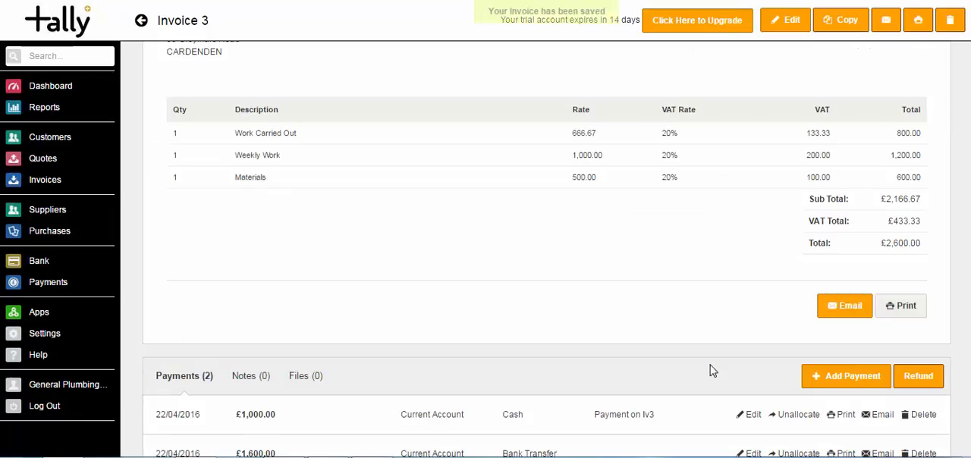
{"action": "scroll", "coordinate": [729, 369], "scroll_direction": "down", "scroll_amount": 1}
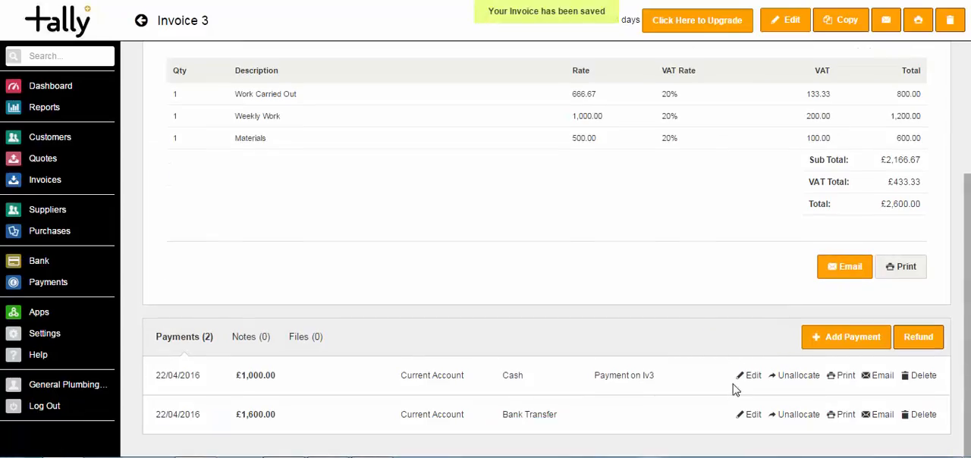
{"action": "scroll", "coordinate": [734, 389], "scroll_direction": "up", "scroll_amount": 4}
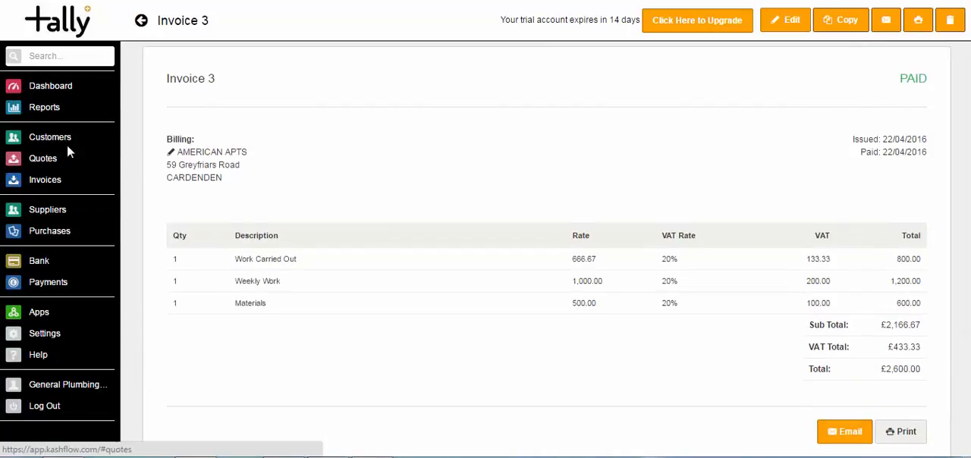
Review the payment status of each invoice in the invoice list and view the available filter options
{"action": "left_click", "coordinate": [44, 183]}
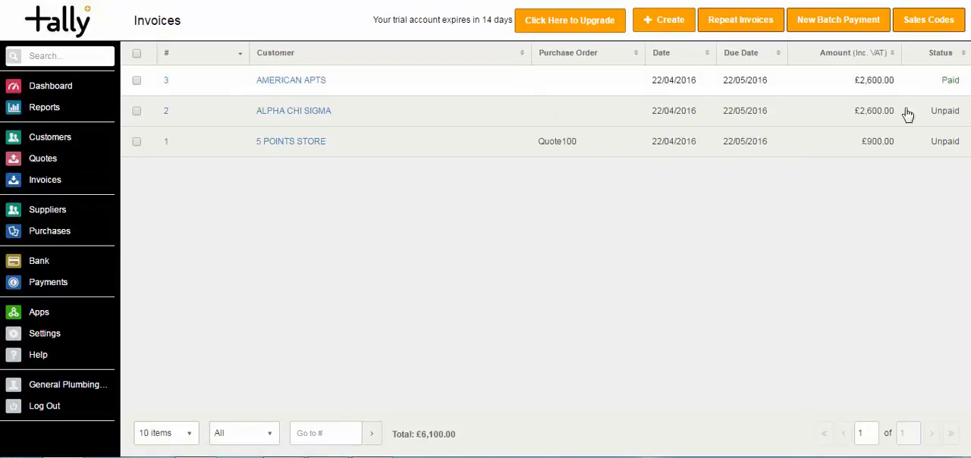
{"action": "left_click", "coordinate": [266, 439]}
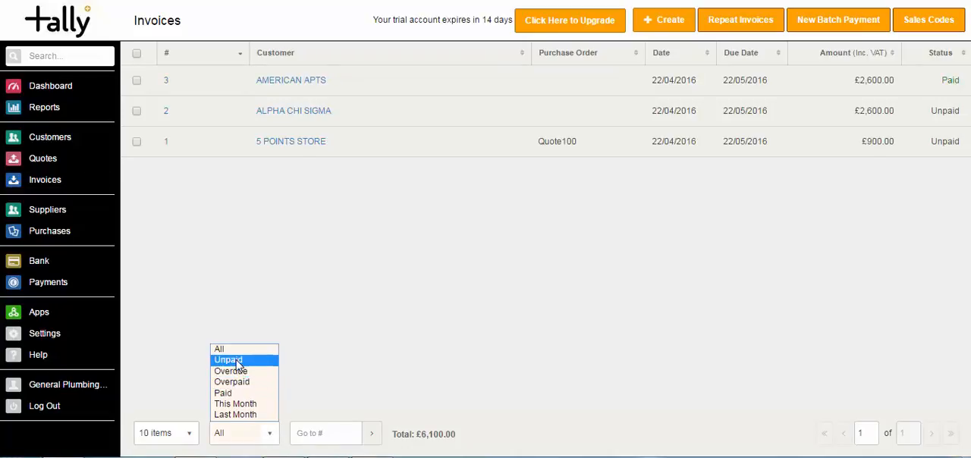
{"action": "left_click", "coordinate": [341, 330]}
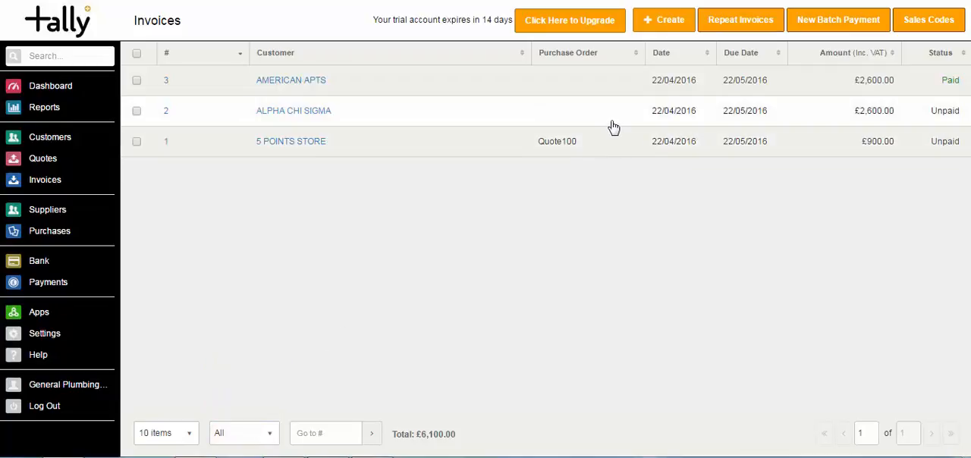
Open invoice 2 for ALPHA CHI SIGMA, examine its card payment form, and cancel without taking a payment
{"action": "left_click", "coordinate": [614, 127]}
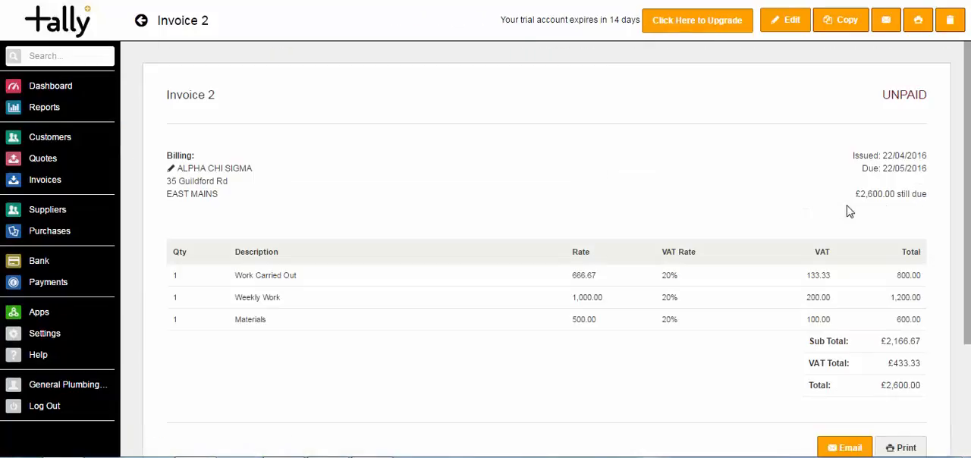
{"action": "scroll", "coordinate": [546, 251], "scroll_direction": "down", "scroll_amount": 3}
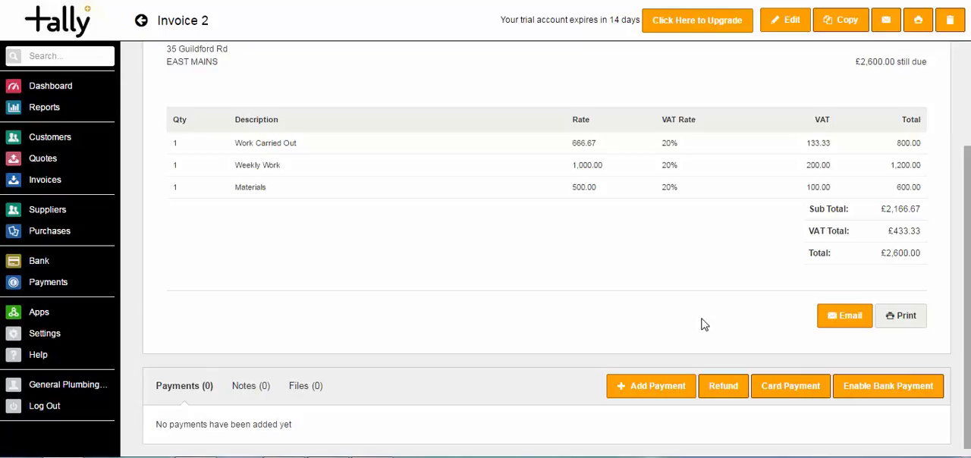
{"action": "left_click", "coordinate": [798, 394]}
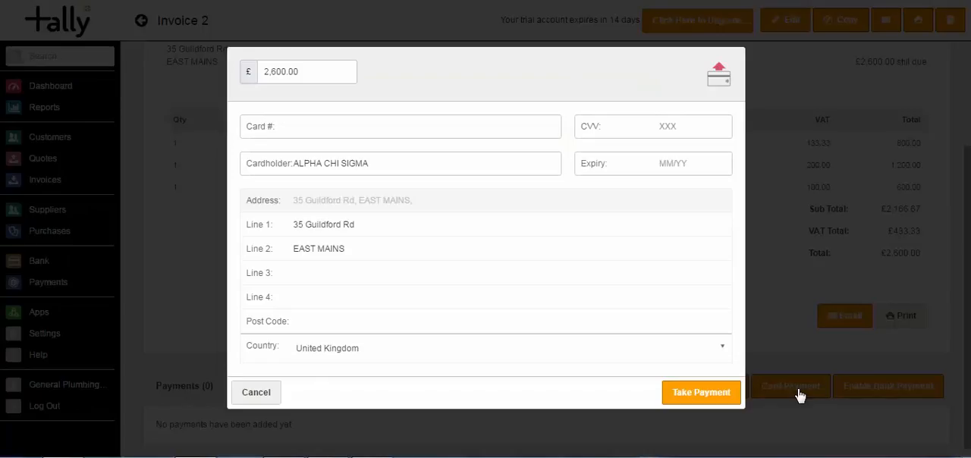
{"action": "left_click", "coordinate": [306, 127]}
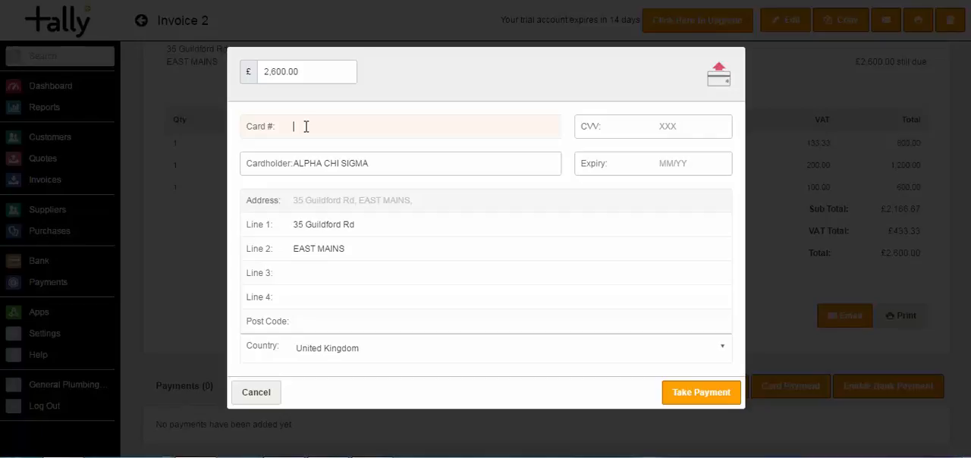
{"action": "left_click", "coordinate": [256, 393]}
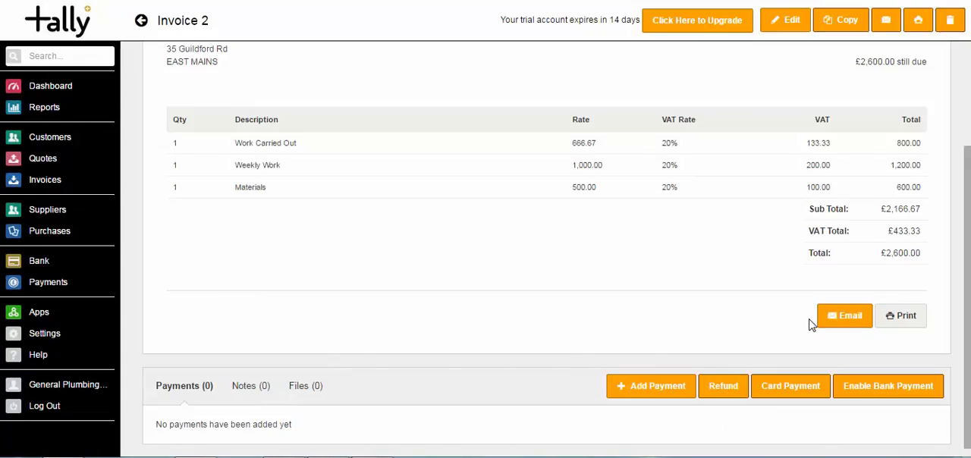
Open the email draft for invoice 2 and preview its attached Invoice-2.pdf
{"action": "left_click", "coordinate": [829, 324]}
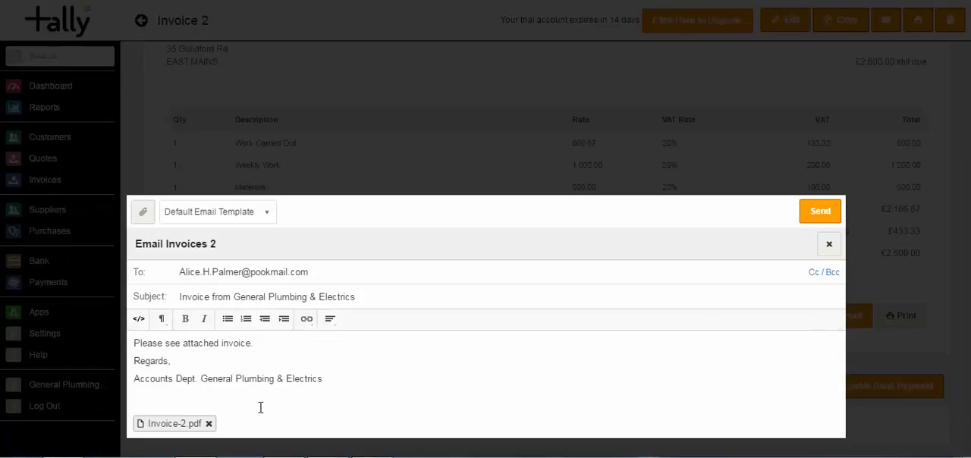
{"action": "left_click", "coordinate": [167, 425]}
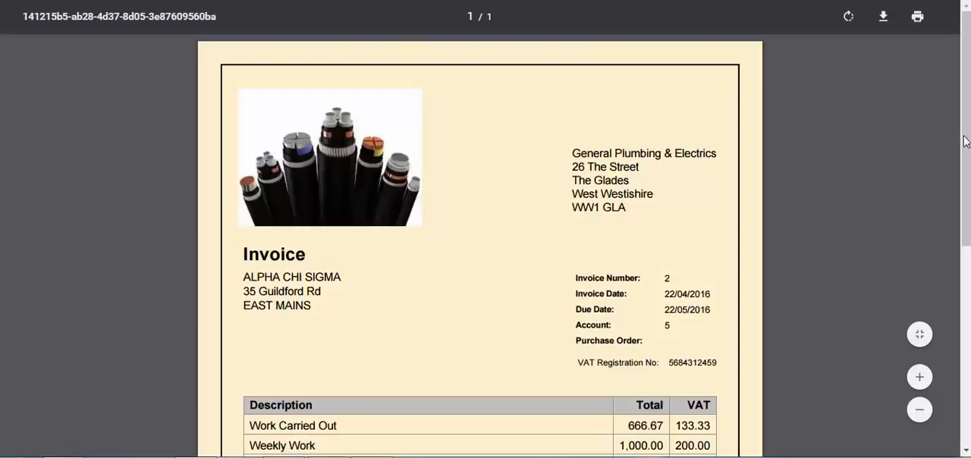
{"action": "scroll", "coordinate": [967, 137], "scroll_direction": "down", "scroll_amount": 3}
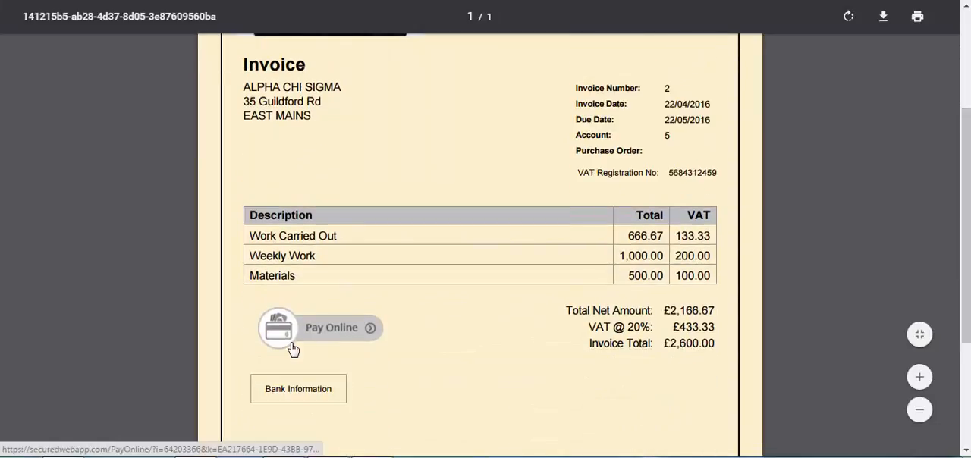
Follow the invoice's Pay Online link, examine the payment details and card types offered, and close the email draft unsent
{"action": "left_click", "coordinate": [281, 334]}
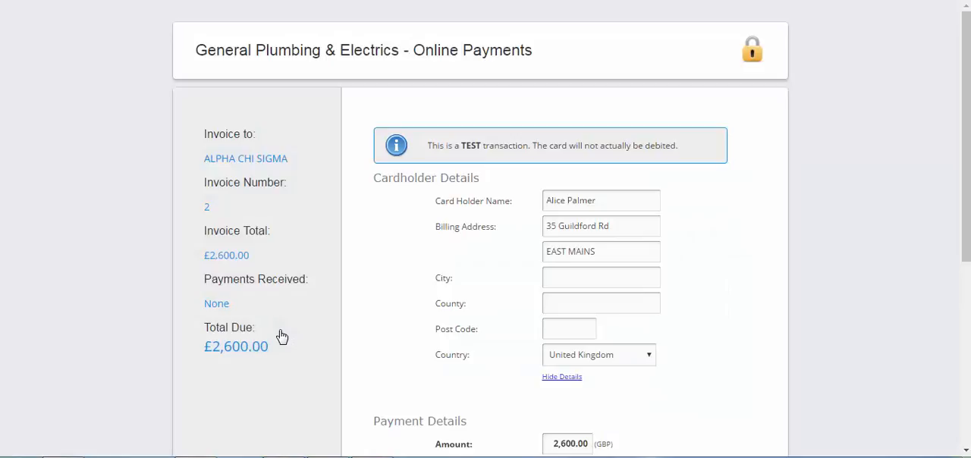
{"action": "left_click_drag", "start_coordinate": [967, 123], "coordinate": [945, 210]}
{"action": "left_click", "coordinate": [605, 293]}
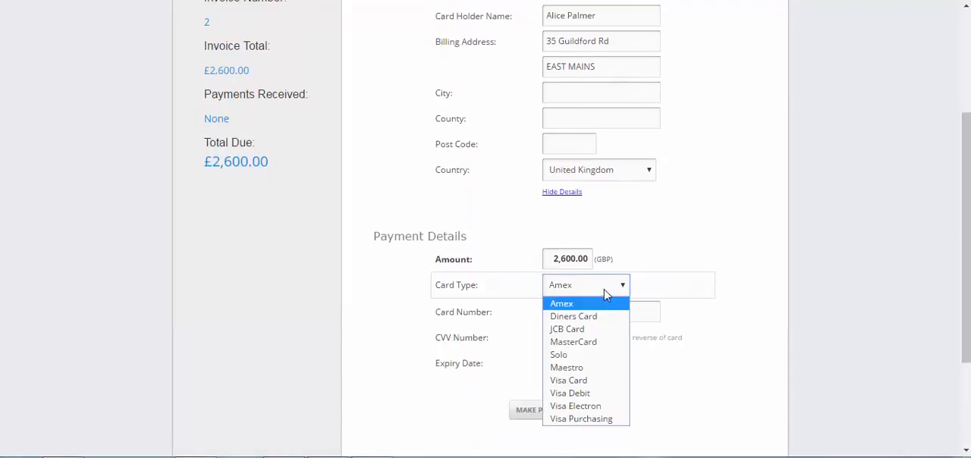
{"action": "left_click", "coordinate": [671, 238]}
{"action": "scroll", "coordinate": [948, 256], "scroll_direction": "up", "scroll_amount": 3}
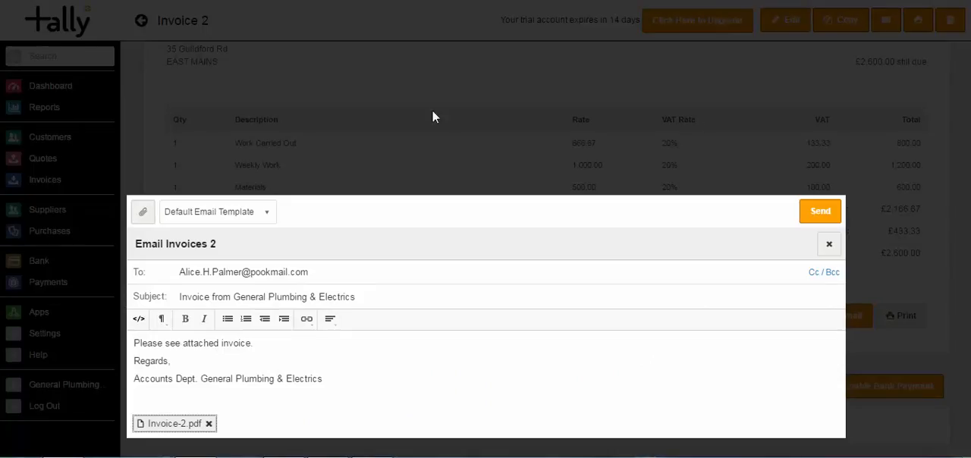
{"action": "left_click", "coordinate": [829, 244]}
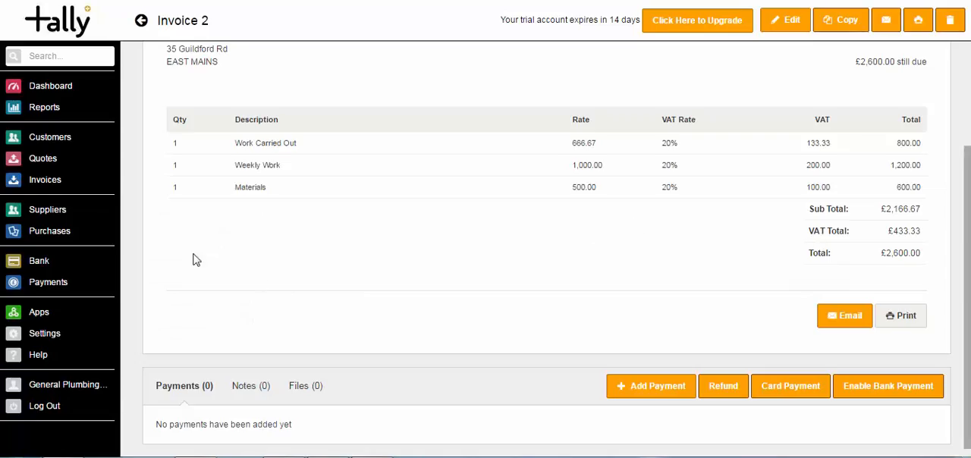
Start a new batch payment, select the ALPHA CHI SIGMA and 5 POINTS STORE invoices, and leave for the dashboard without saving
{"action": "left_click", "coordinate": [44, 185]}
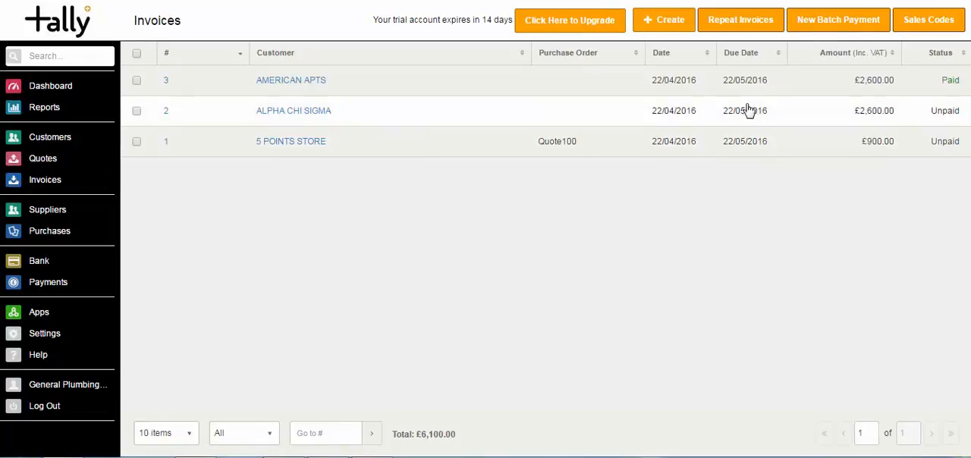
{"action": "left_click", "coordinate": [831, 20]}
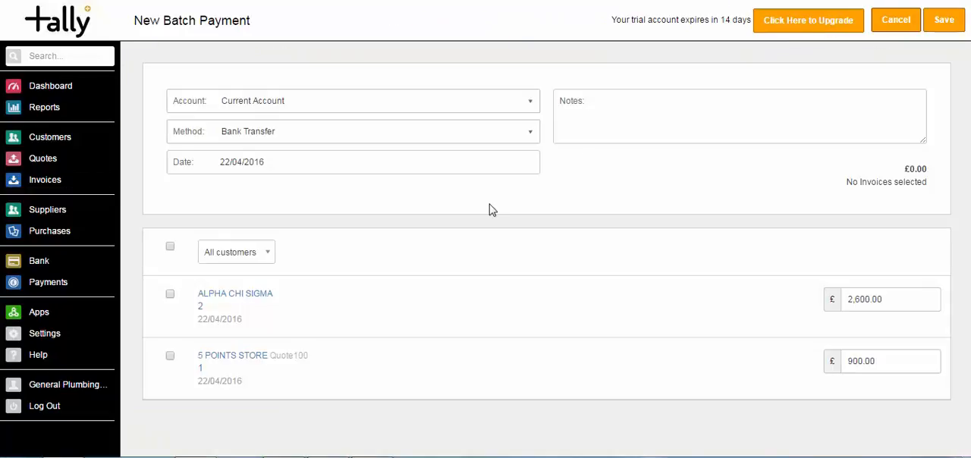
{"action": "left_click", "coordinate": [171, 294]}
{"action": "left_click", "coordinate": [170, 358]}
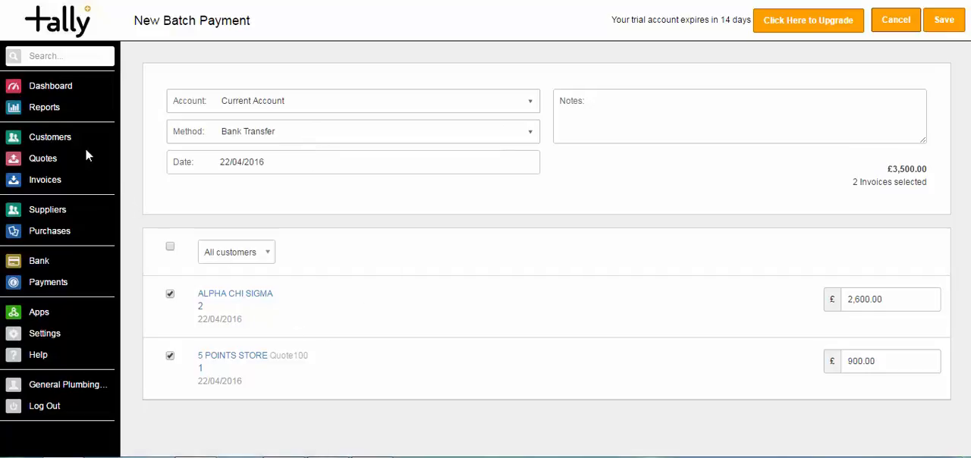
{"action": "left_click", "coordinate": [48, 88]}
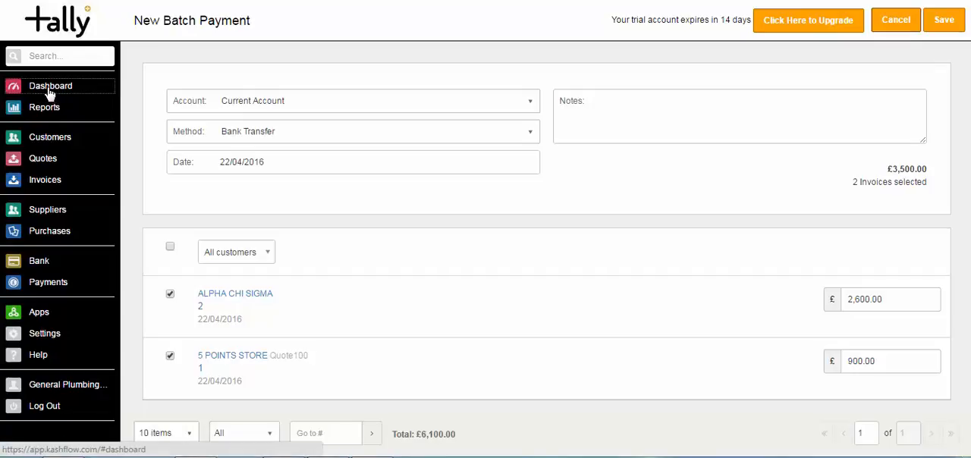